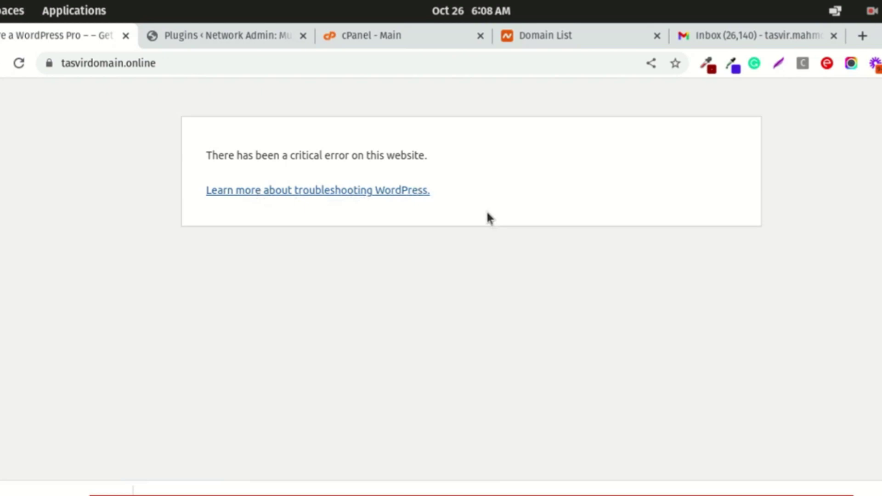
Step: Open the WordPress troubleshooting help article in a new tab, glance at it, then close it
click(332, 193)
right_click(332, 193)
click(356, 203)
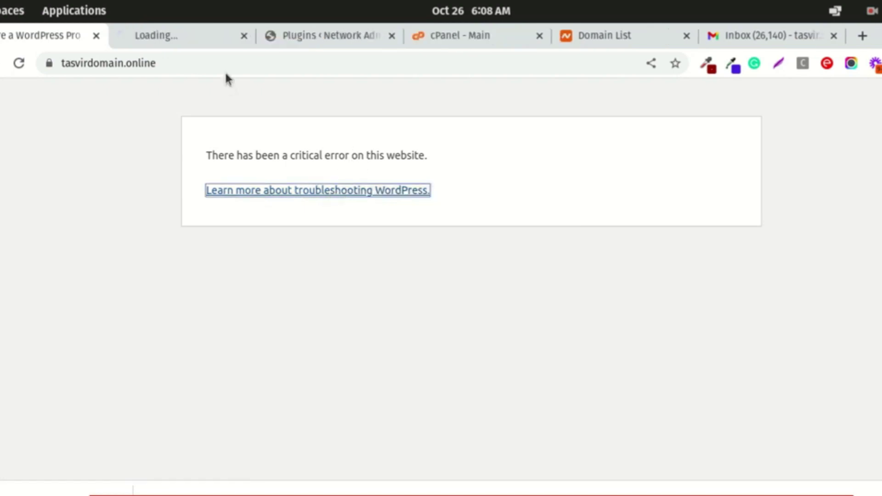
click(203, 37)
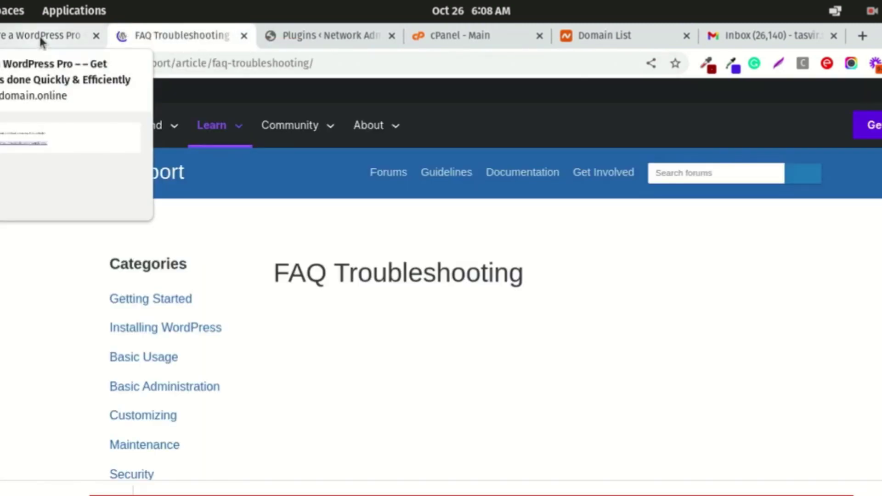
click(42, 42)
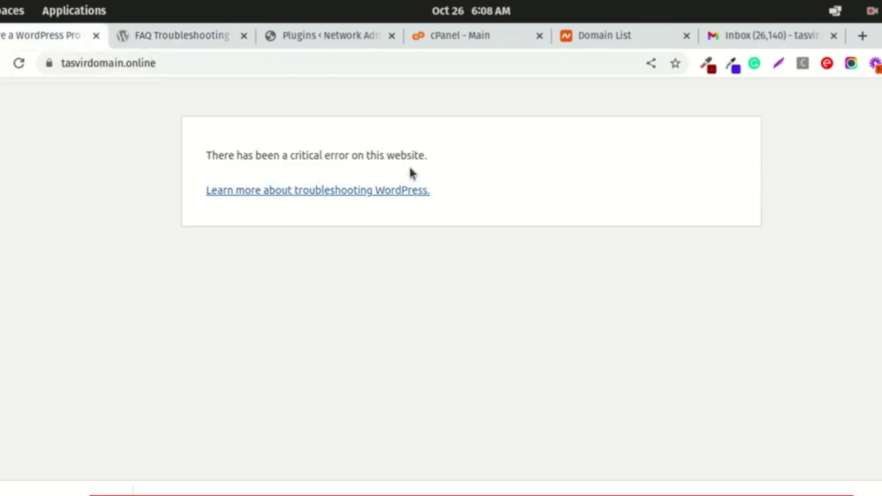
click(244, 35)
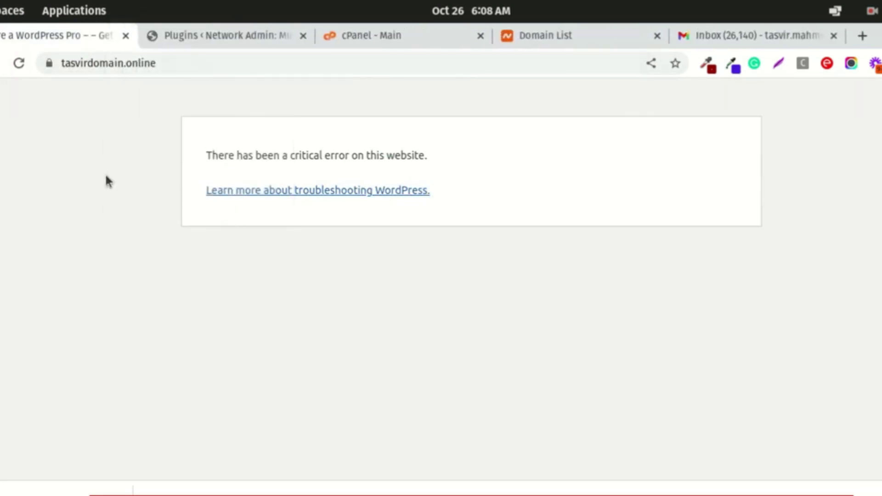
Step: Load the site's /wp-admin address, select the critical error sentence, then go to cPanel Main
click(189, 63)
click(207, 63)
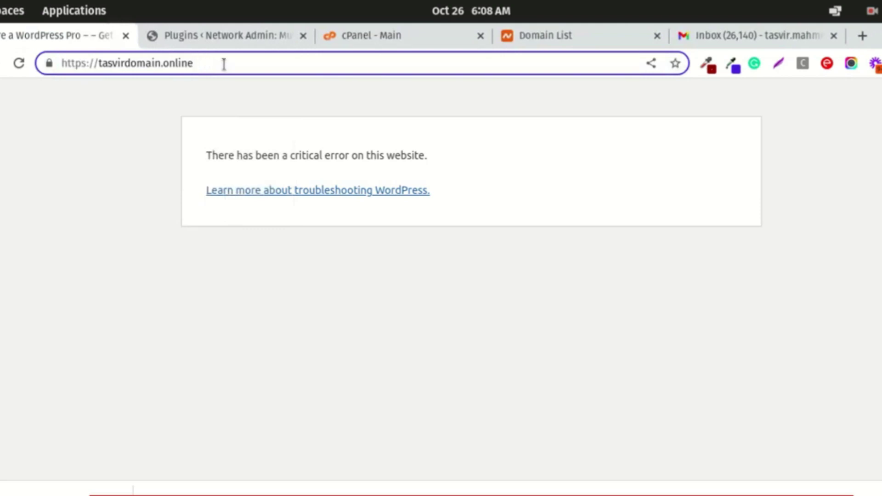
text(/wp)
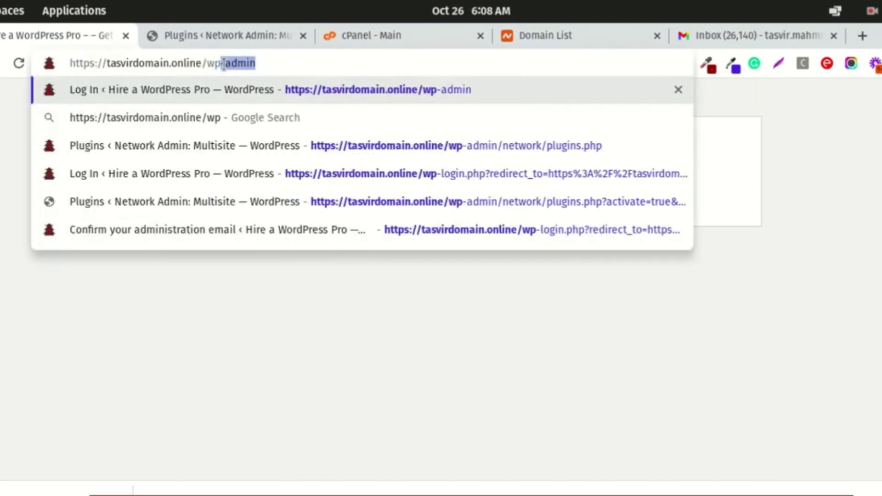
key(Return)
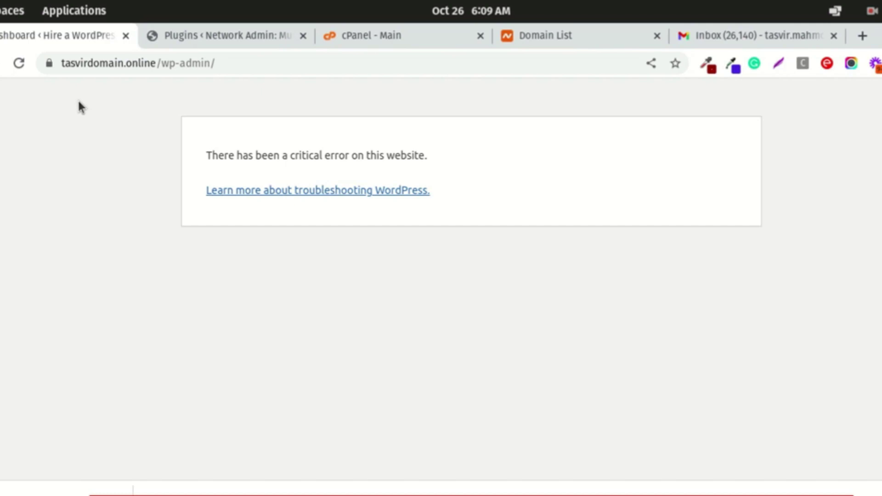
triple_click(219, 155)
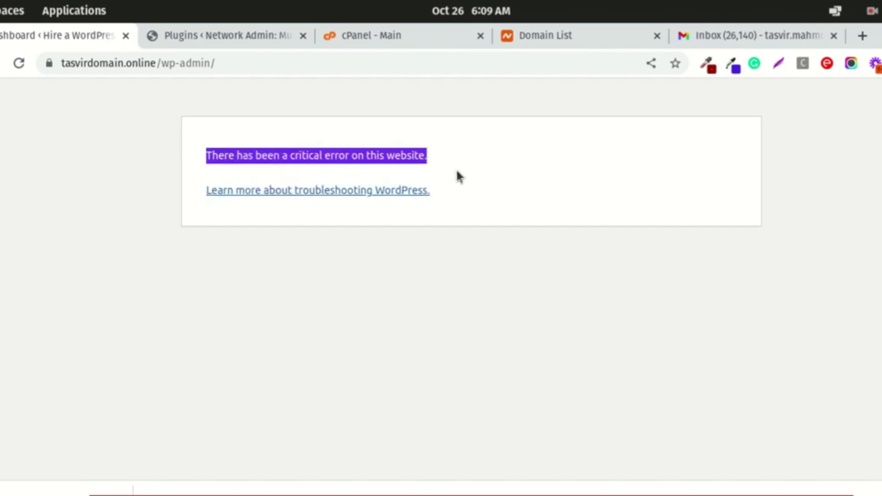
click(407, 156)
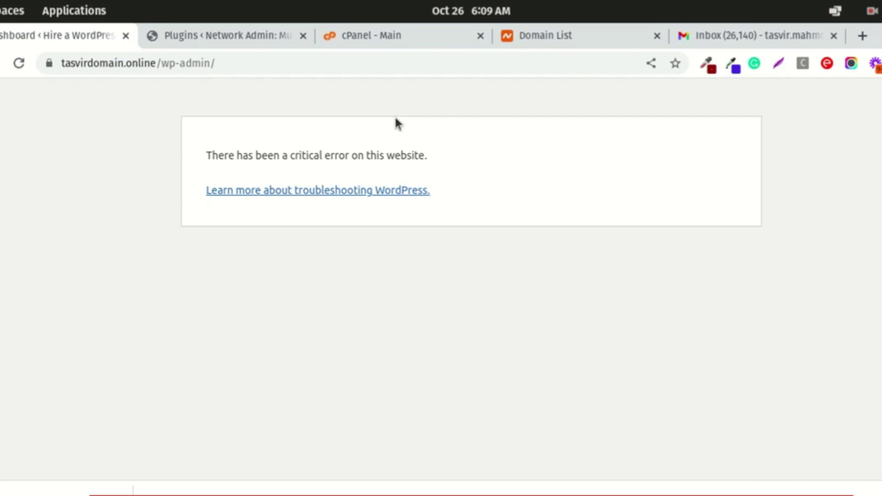
click(374, 35)
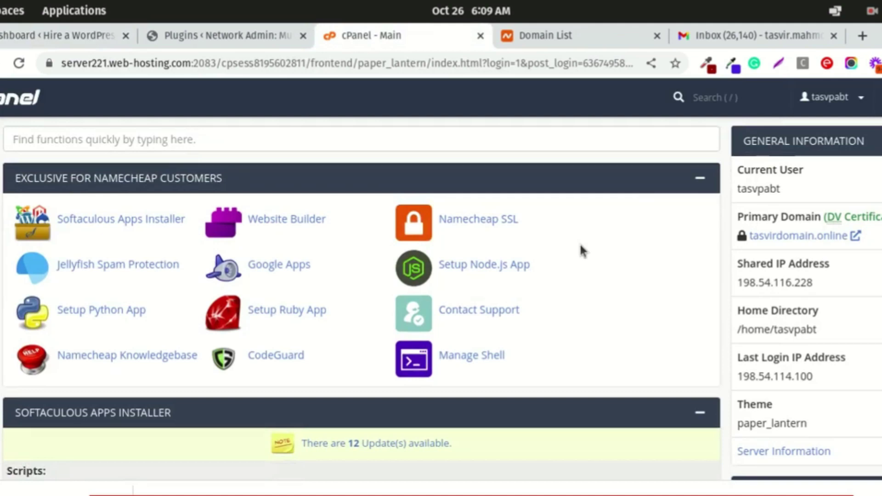
Step: Scroll to cPanel's Files section and launch File Manager
scroll(580, 250, down, 5)
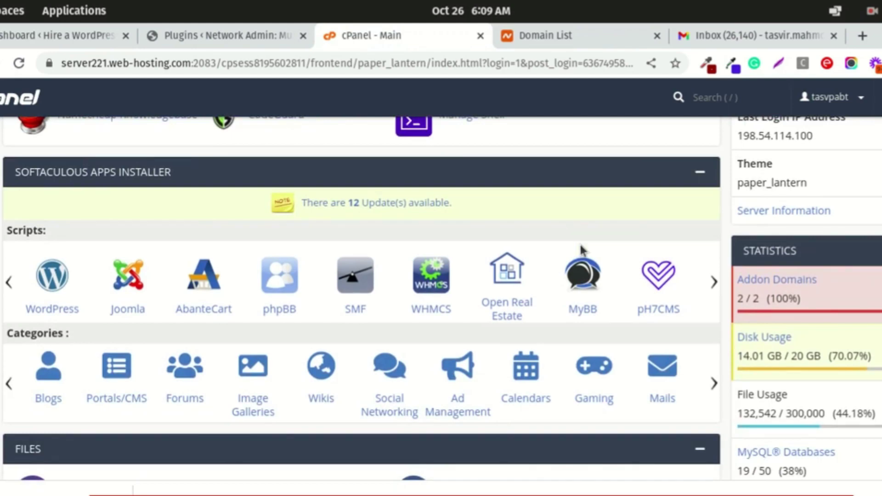
scroll(581, 250, up, 5)
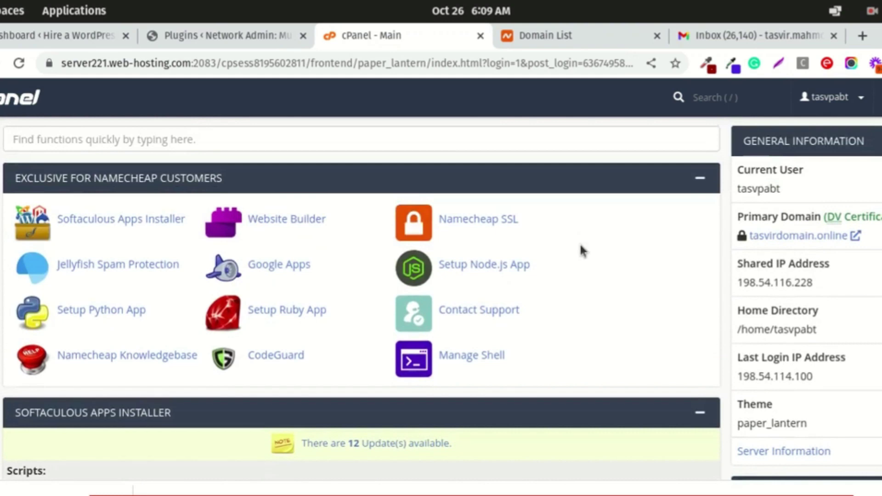
scroll(581, 246, down, 10)
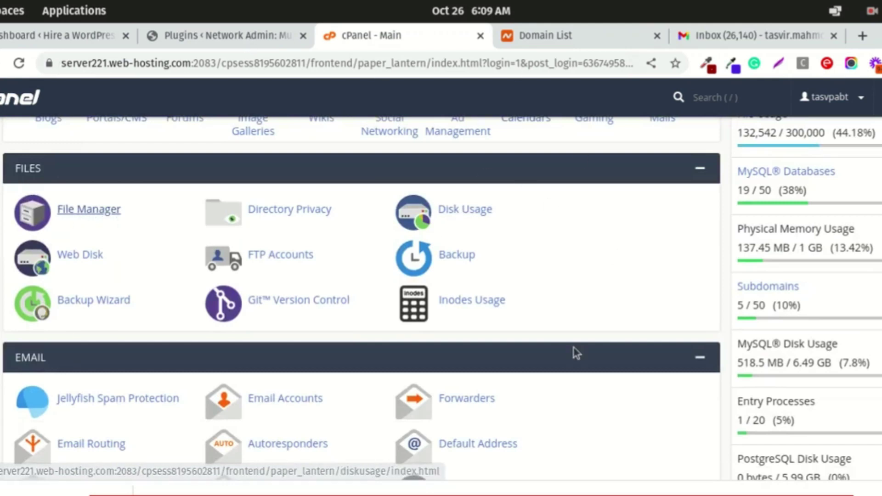
click(98, 209)
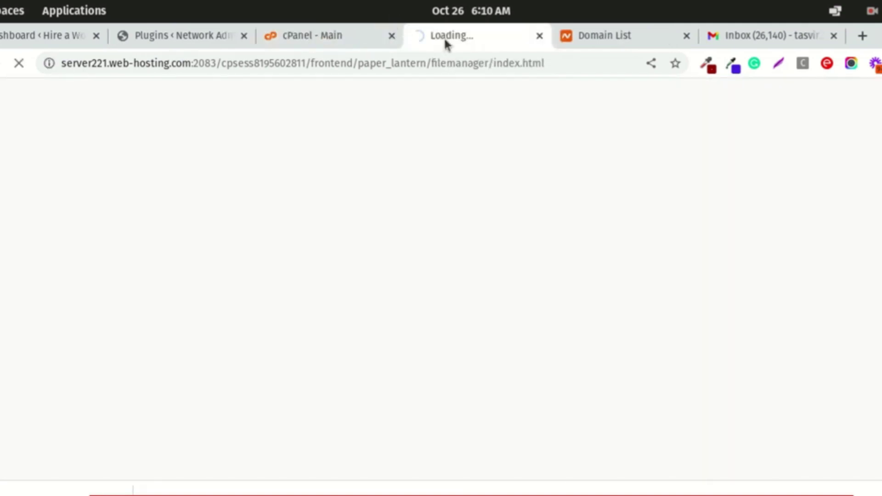
Step: Move the File Manager tab before cPanel Main, recheck WordPress, and open public_html
drag(444, 37, 336, 36)
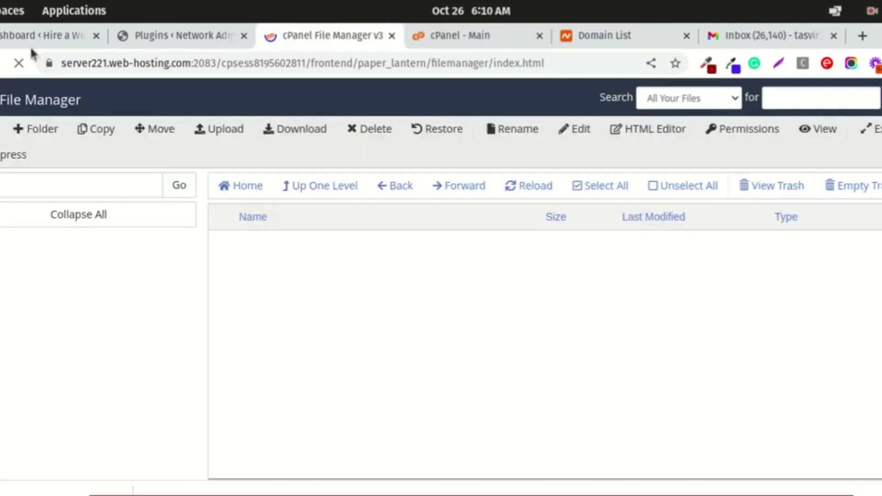
click(33, 37)
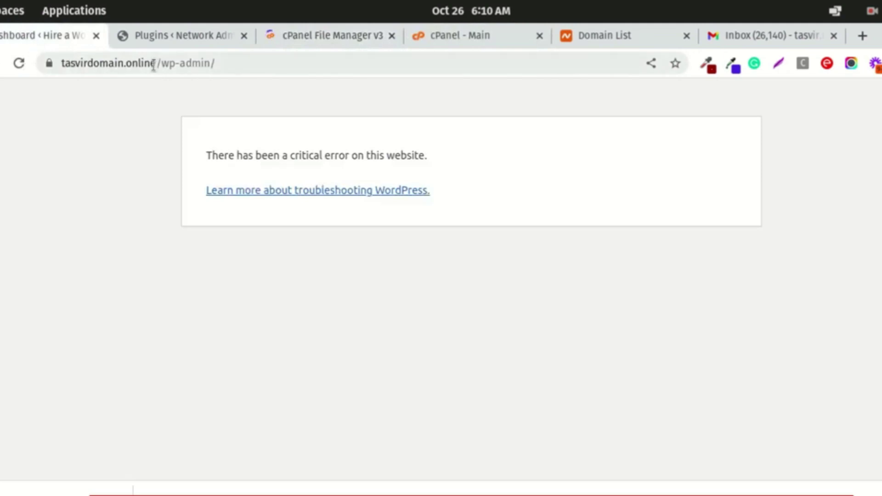
drag(154, 63, 59, 64)
click(82, 98)
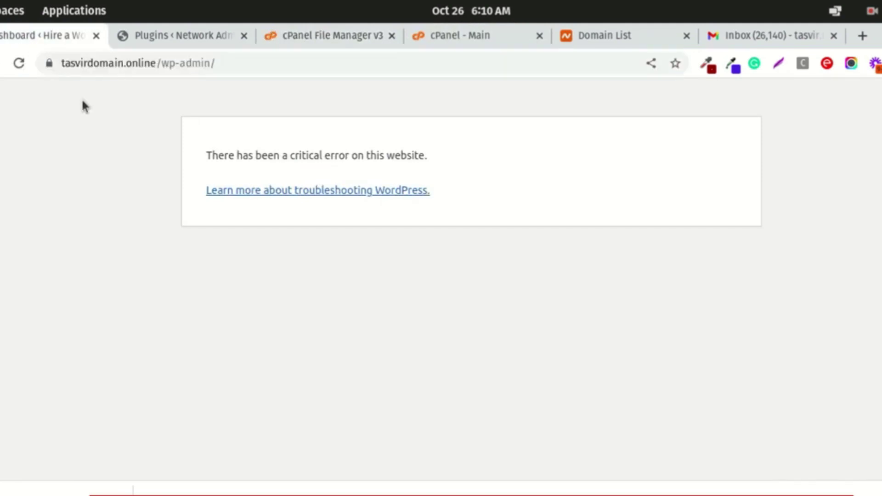
click(318, 35)
scroll(465, 305, down, 1)
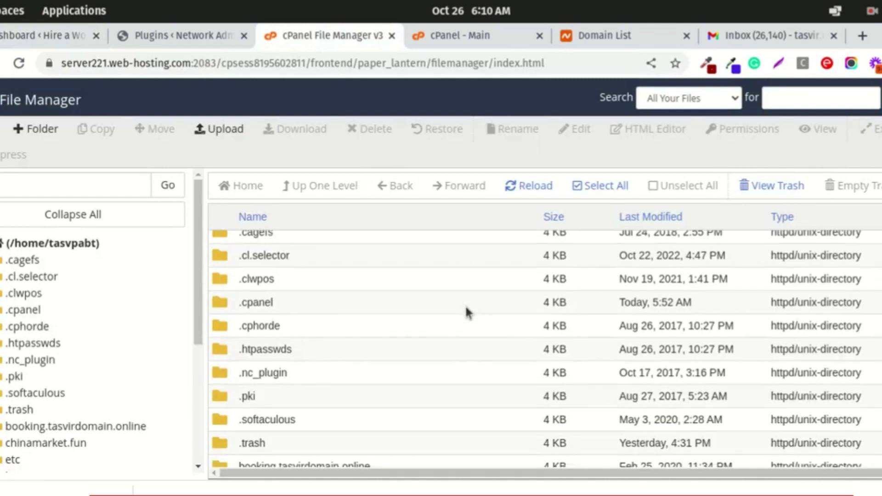
scroll(466, 311, down, 5)
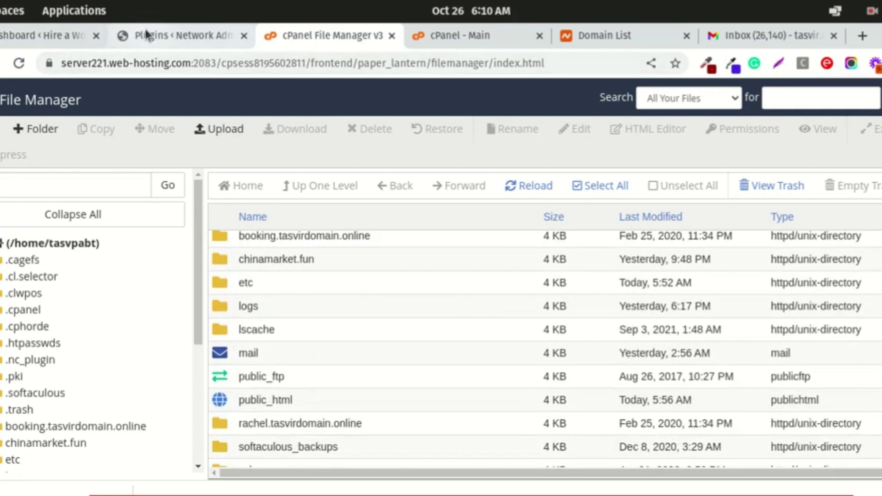
click(15, 40)
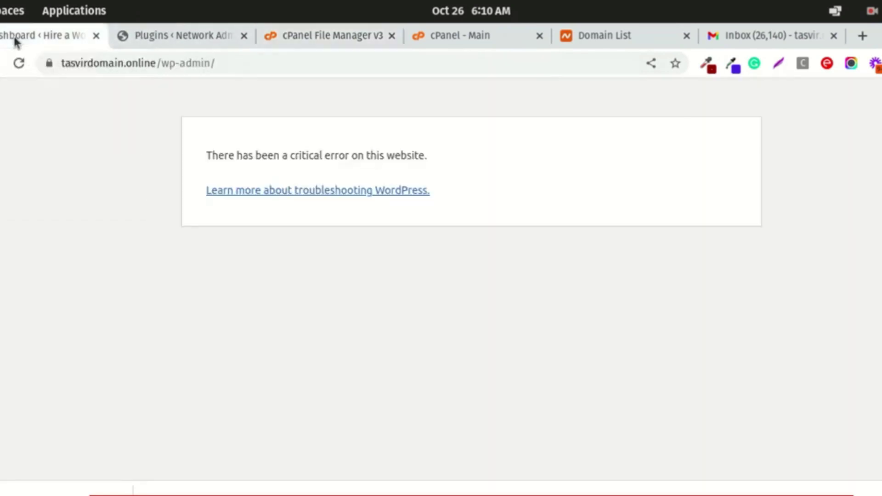
click(282, 37)
scroll(280, 339, down, 1)
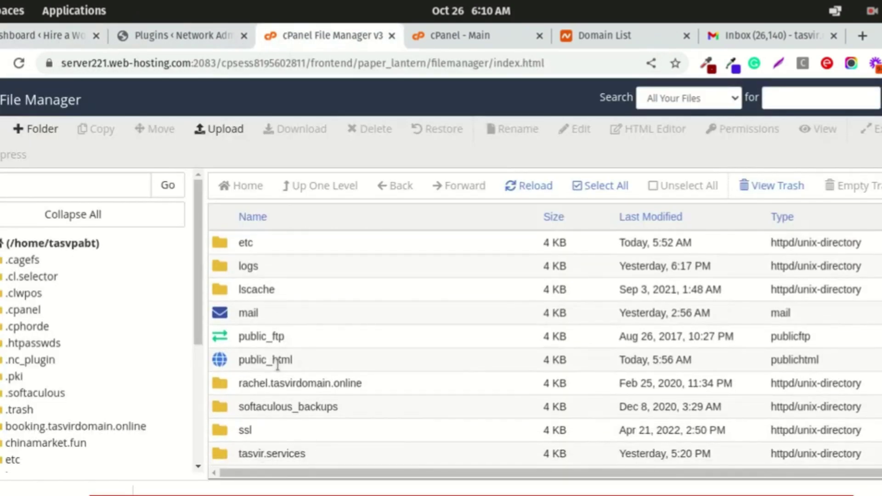
scroll(245, 356, down, 1)
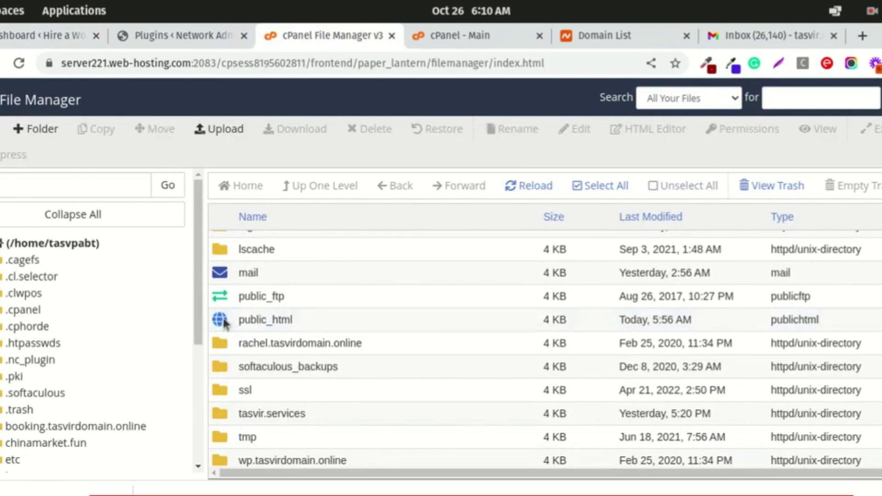
double_click(224, 323)
scroll(270, 292, down, 3)
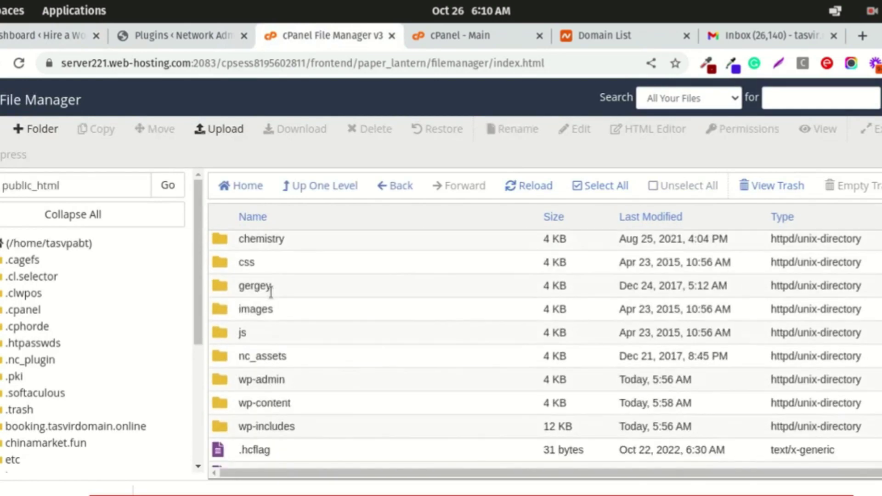
scroll(271, 292, down, 3)
scroll(270, 291, up, 2)
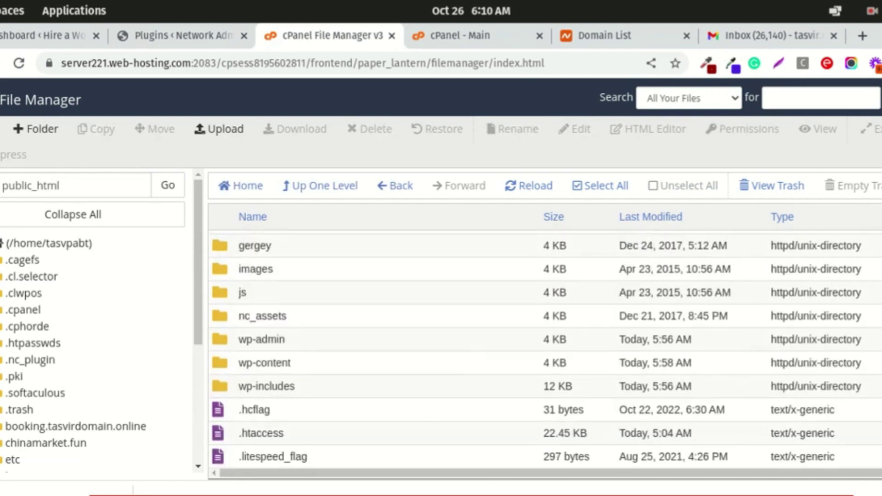
Step: Reload the WordPress network plugins and admin dashboard pages, then return to the public_html listing
click(7, 39)
click(193, 34)
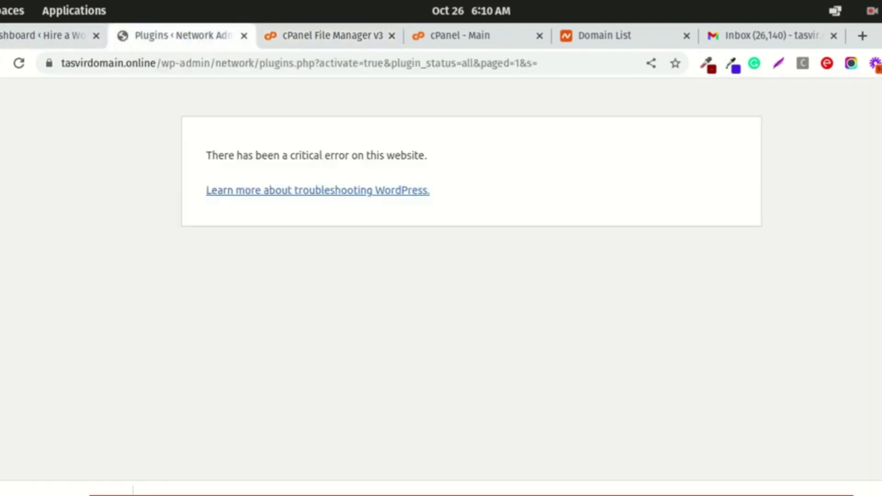
click(19, 65)
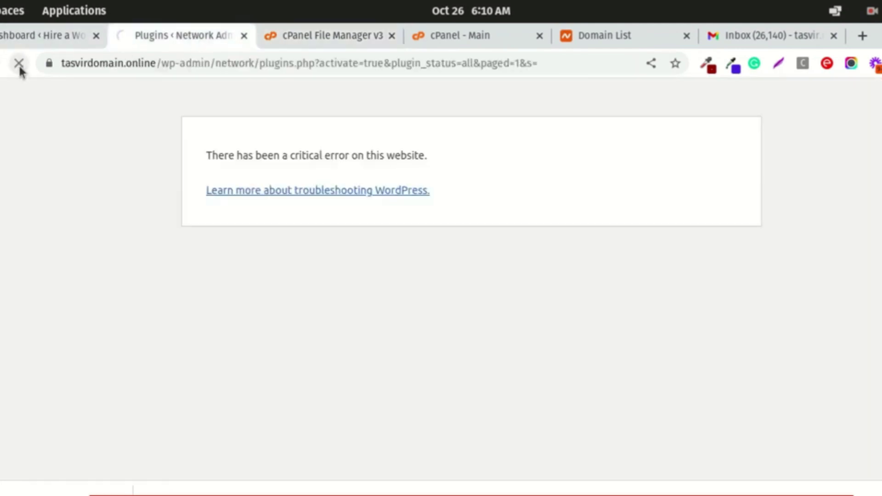
click(59, 37)
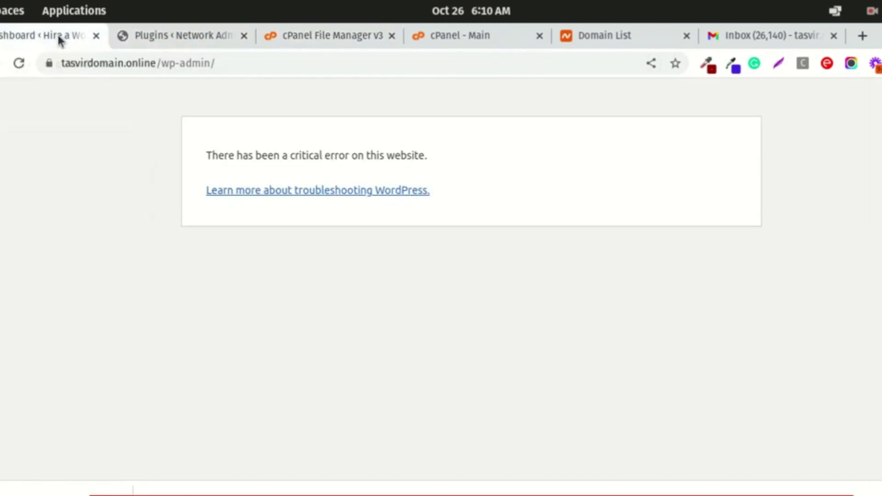
click(19, 63)
click(290, 35)
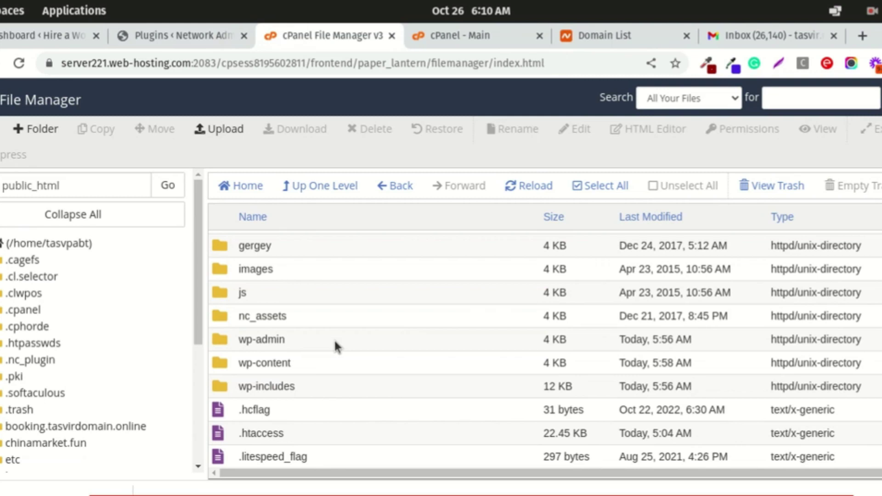
scroll(335, 342, down, 2)
scroll(331, 343, up, 2)
Step: Inside wp-content, rename the plugins folder to plugins.hold and reload the WordPress Plugins page
double_click(362, 364)
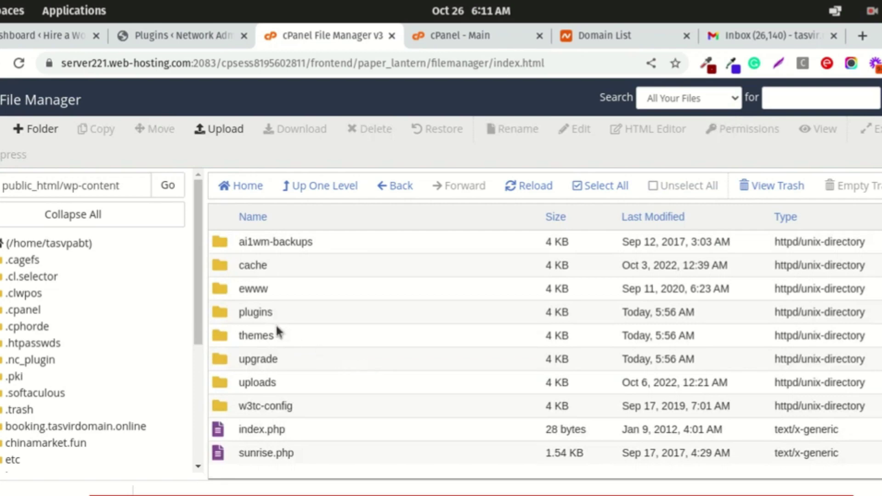
click(294, 314)
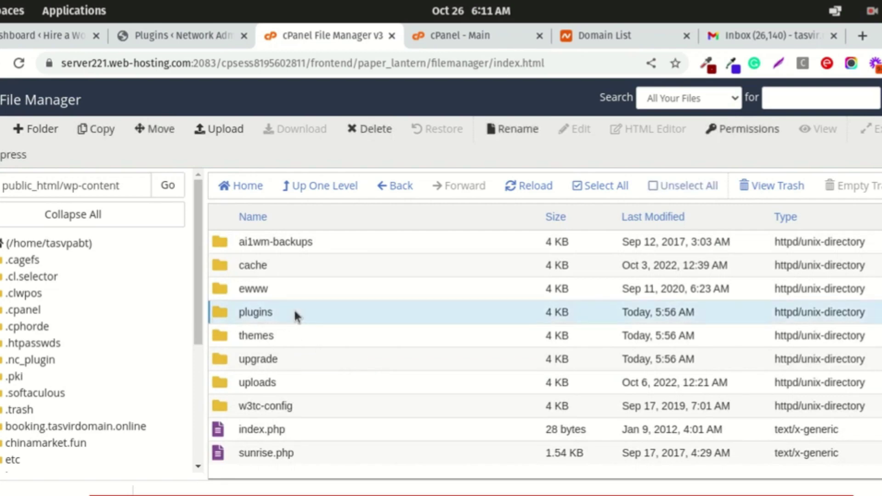
click(527, 129)
click(450, 295)
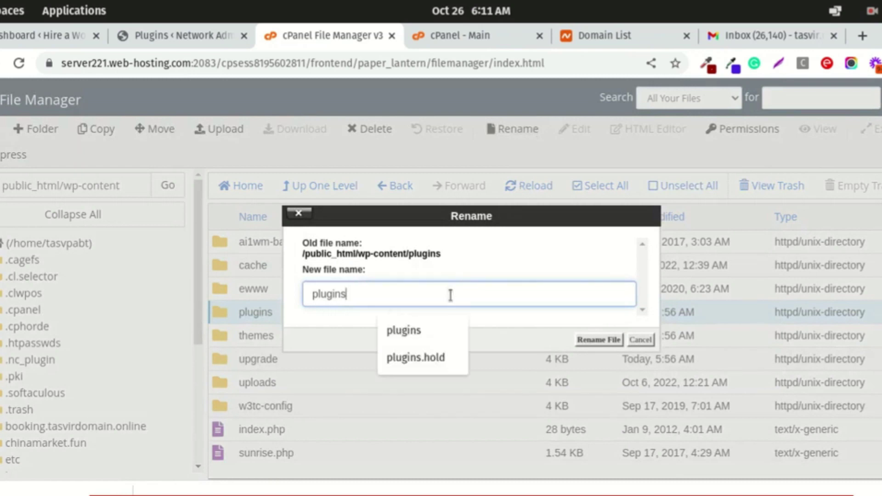
text(.hold)
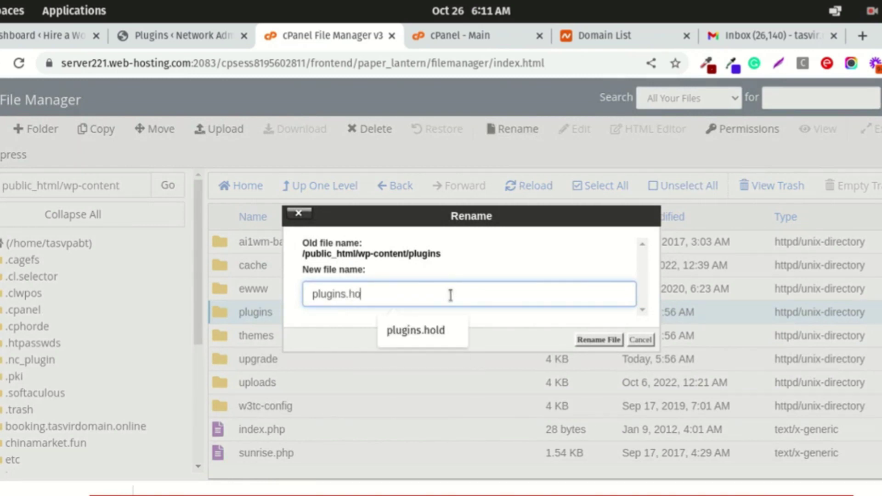
click(598, 340)
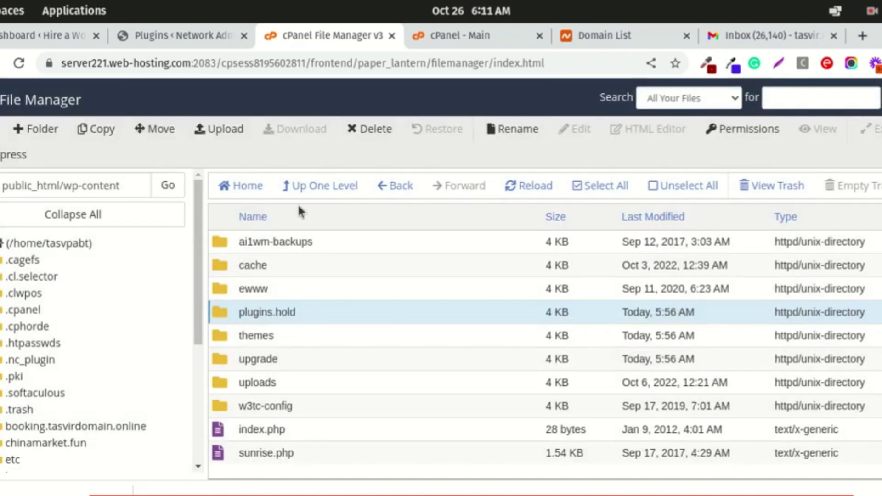
click(165, 32)
click(18, 63)
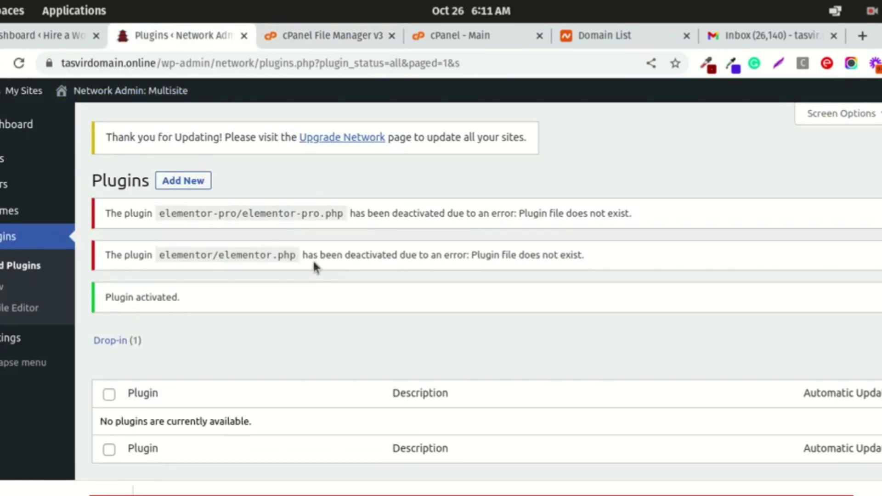
Step: Review the Elementor and Elementor Pro deactivation notices, then return to File Manager
scroll(314, 267, down, 3)
scroll(314, 267, up, 3)
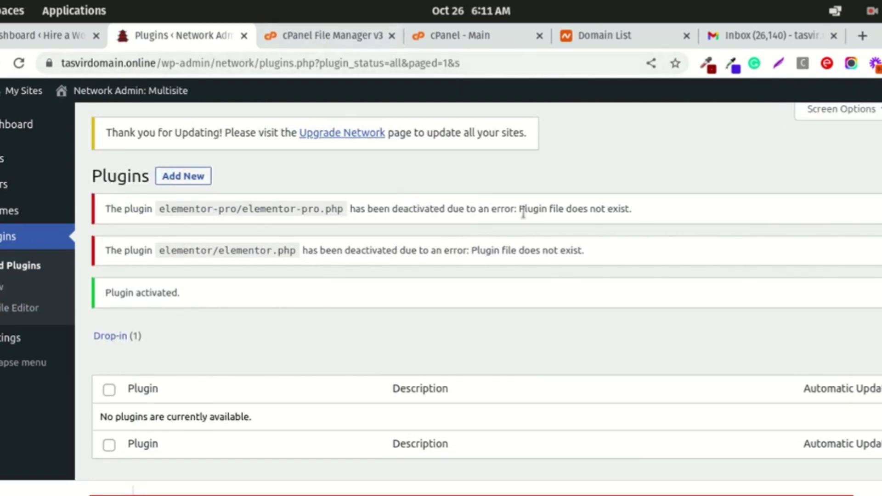
click(308, 39)
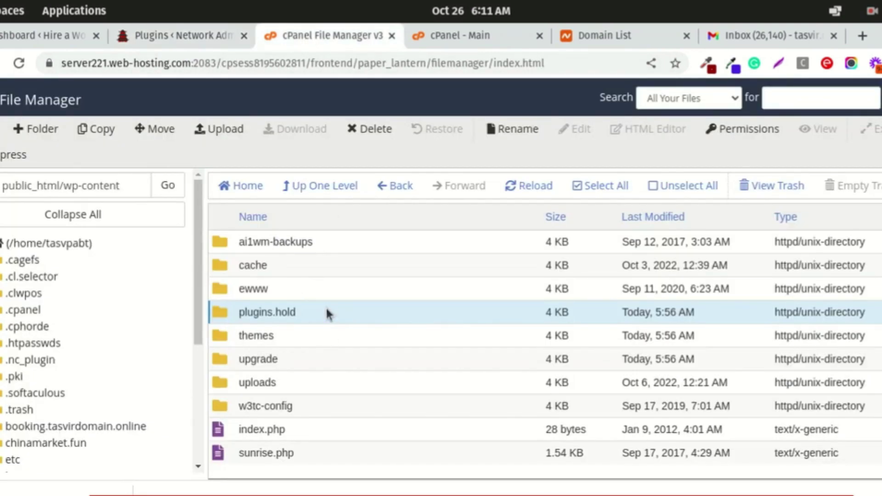
Step: Strip the .hold suffix so the folder is named plugins again, then go to the Plugins tab
click(528, 129)
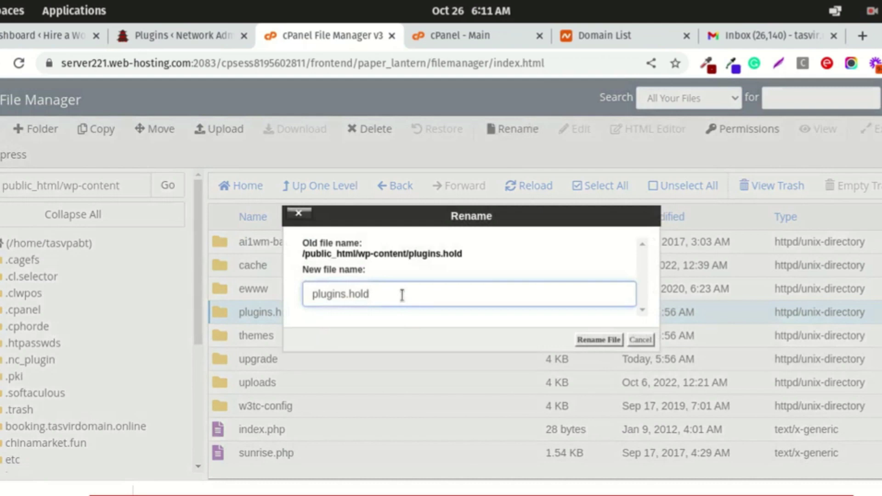
key(BackSpace)
key(BackSpace)
key(BackSpace)
key(BackSpace)
key(BackSpace)
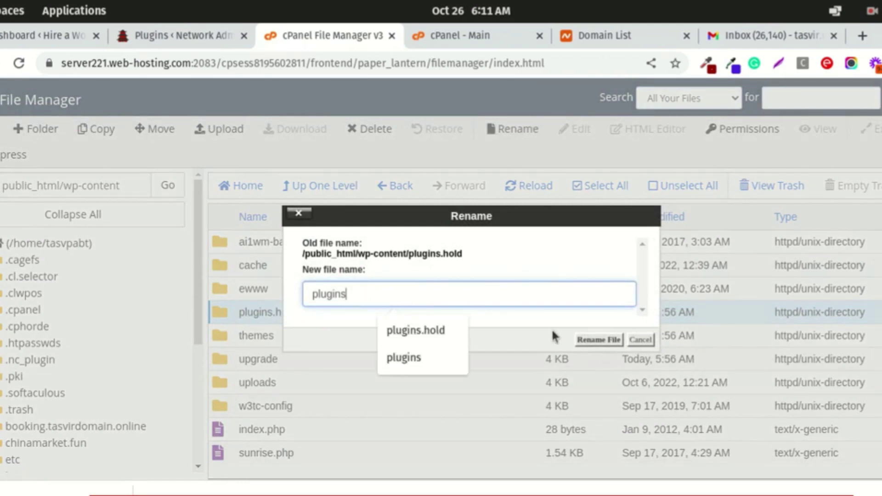
click(615, 340)
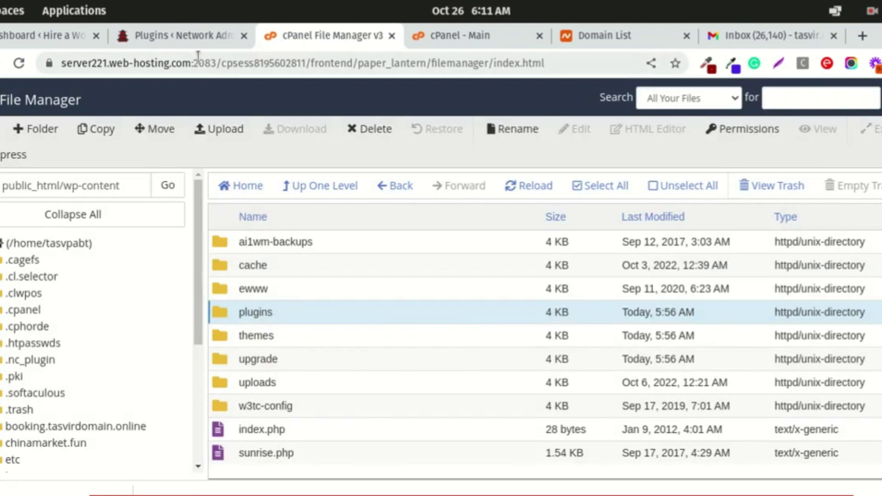
click(186, 38)
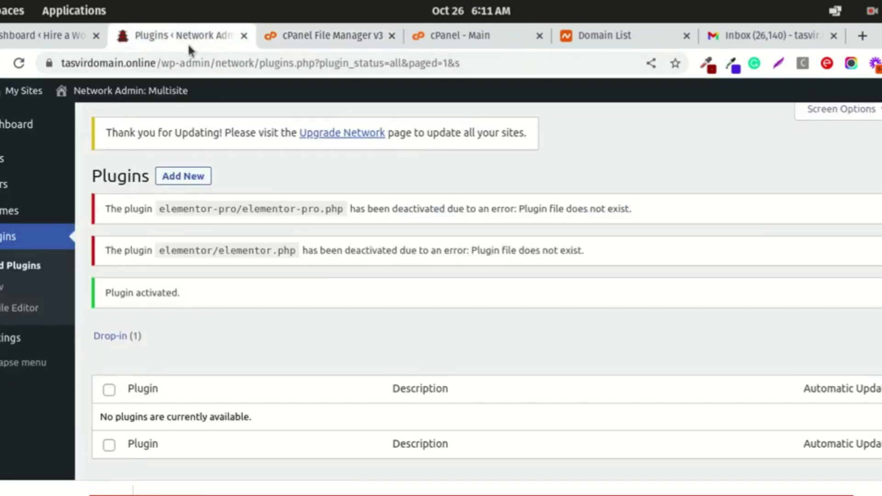
Step: Reload the list, review the nine inactive plugins, and network-activate Elementor
click(22, 63)
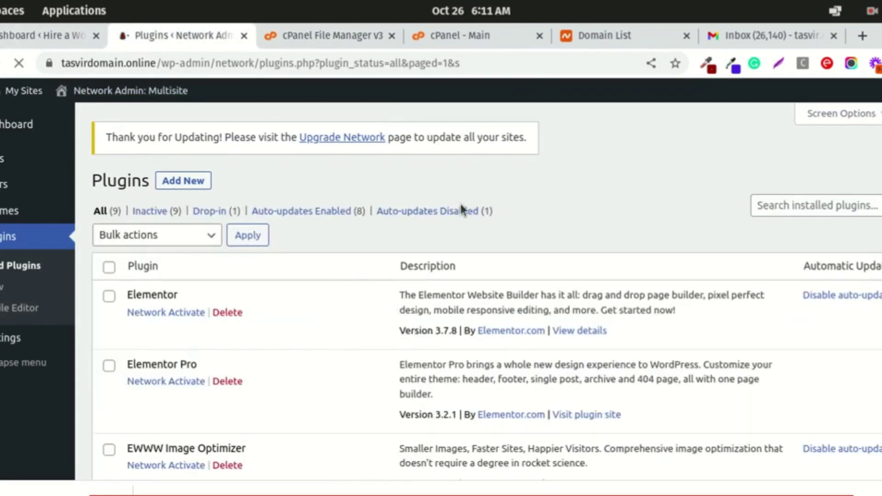
scroll(459, 202, down, 4)
scroll(459, 202, up, 3)
scroll(461, 209, down, 10)
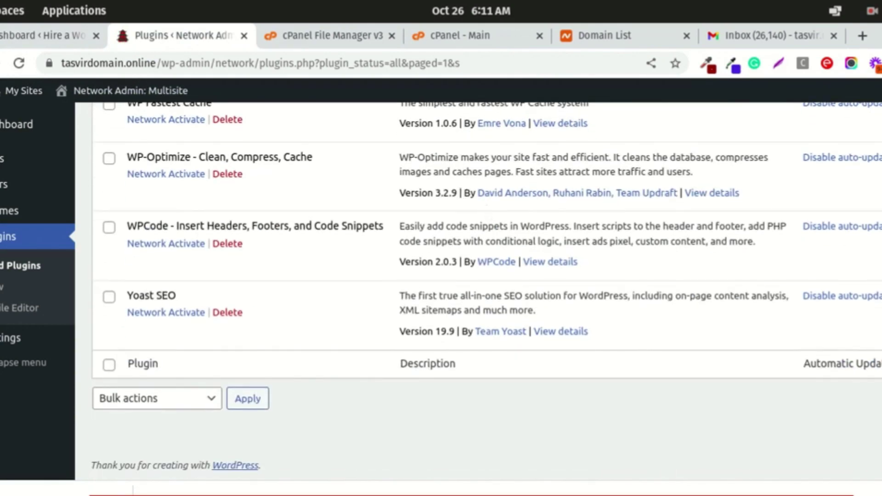
scroll(462, 209, up, 15)
scroll(521, 251, down, 2)
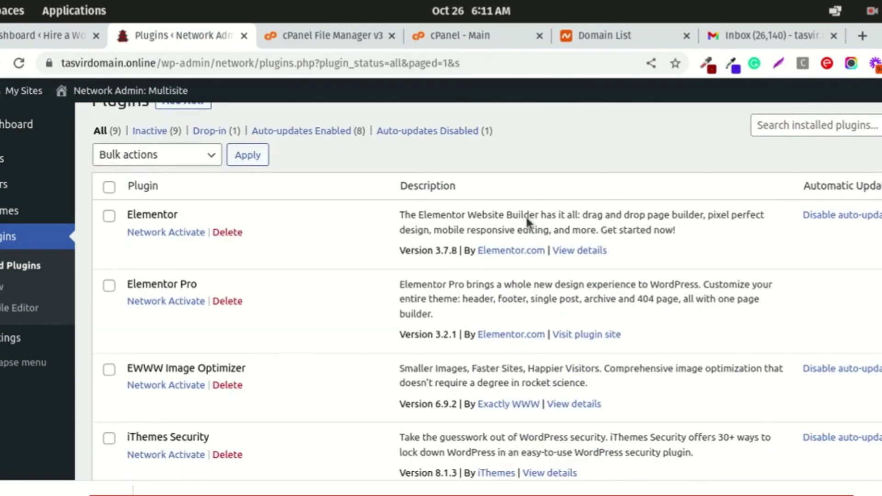
click(160, 233)
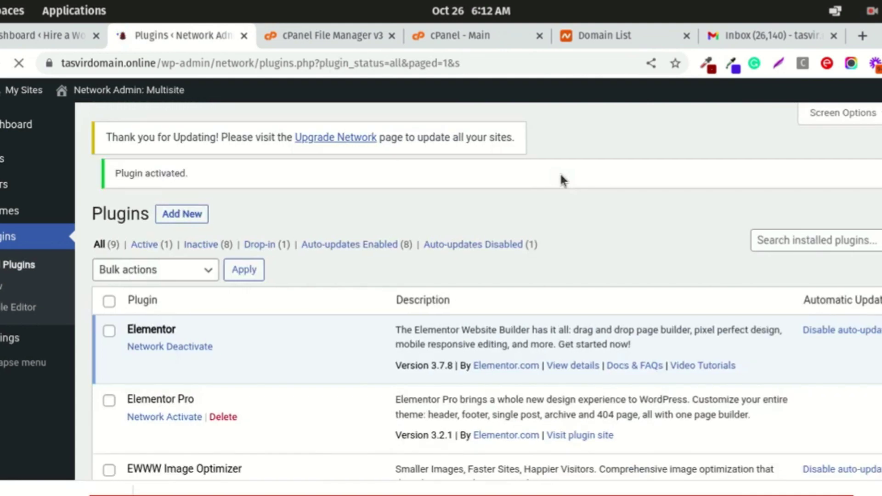
Step: Network-activate Elementor Pro, which brings back the critical error page
scroll(305, 294, down, 2)
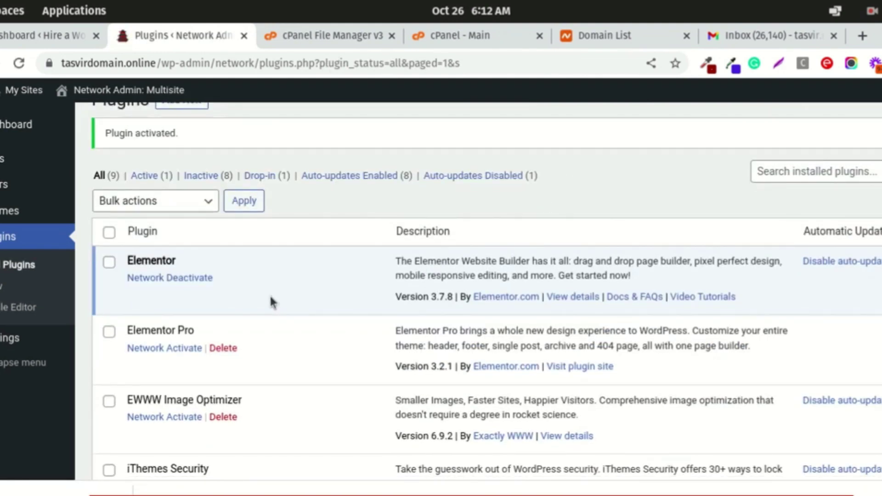
scroll(271, 299, down, 3)
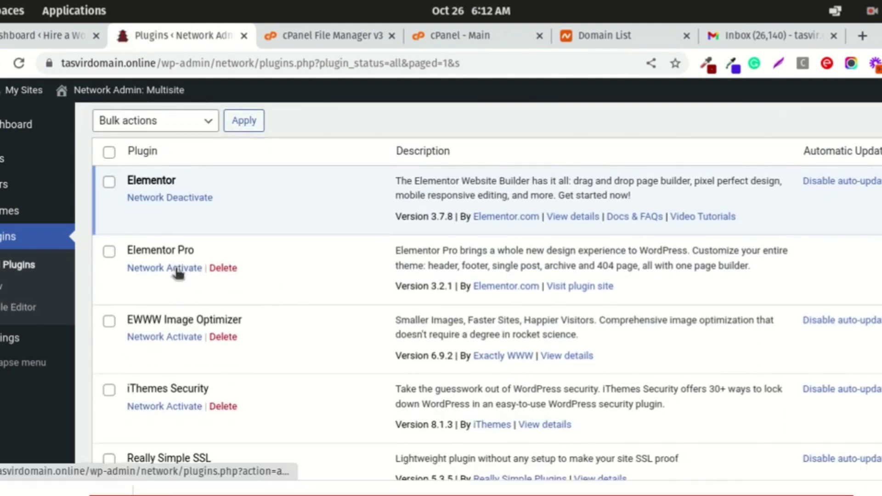
click(177, 270)
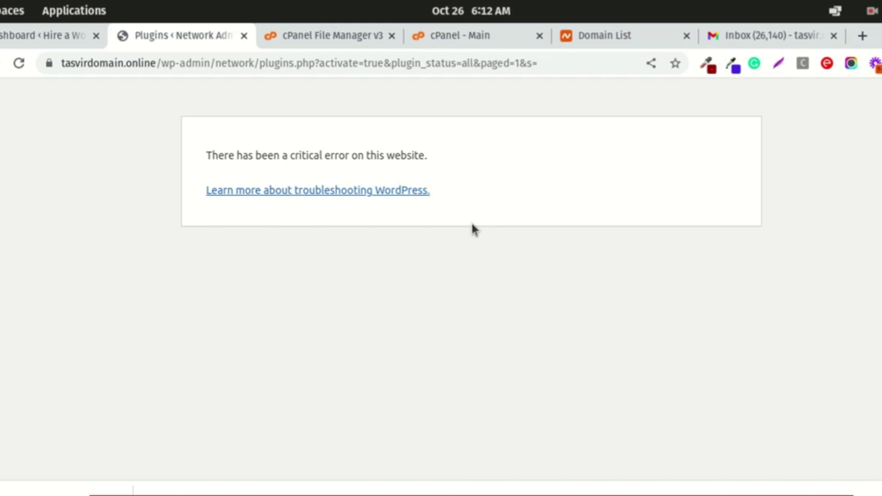
Step: Check the cPanel and File Manager tabs, then reload the WordPress critical error page
click(452, 36)
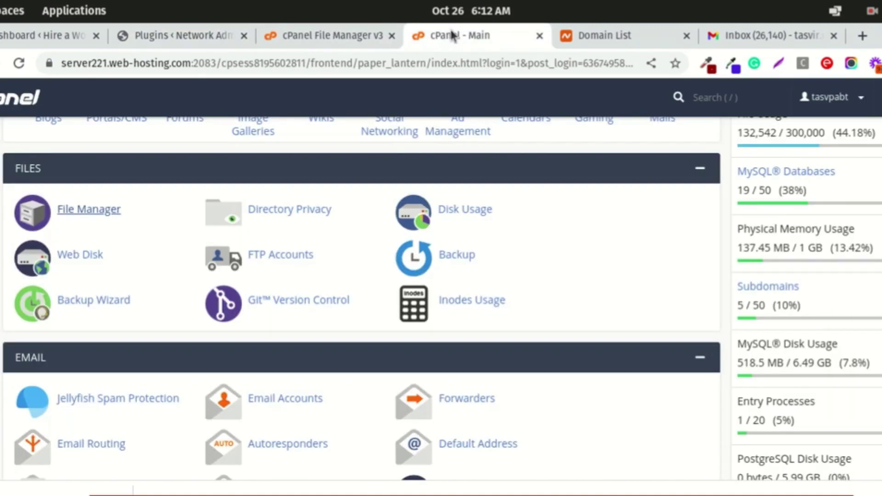
click(349, 36)
click(207, 37)
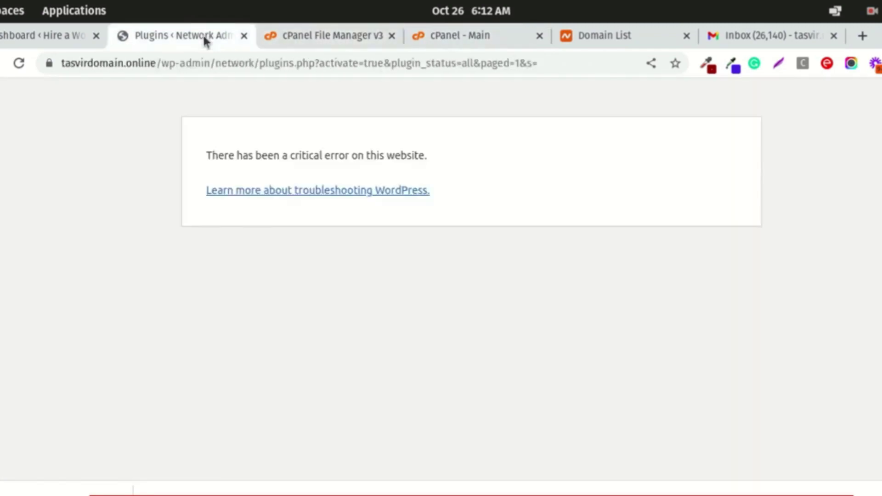
click(19, 63)
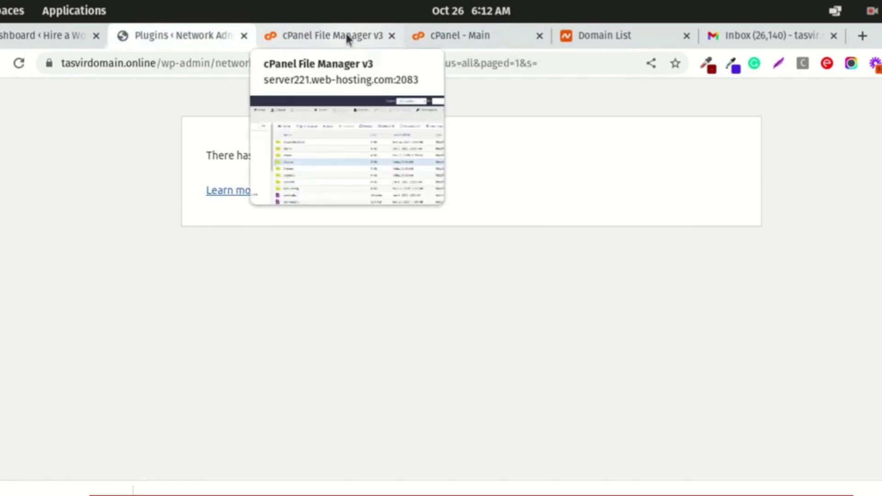
Step: Rename the plugins folder to plugins.hold and reload the WordPress plugins page
click(345, 33)
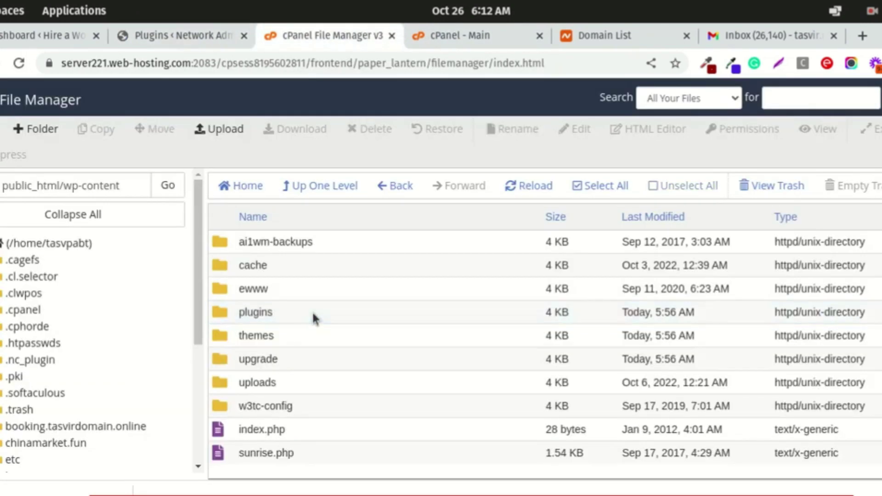
click(238, 307)
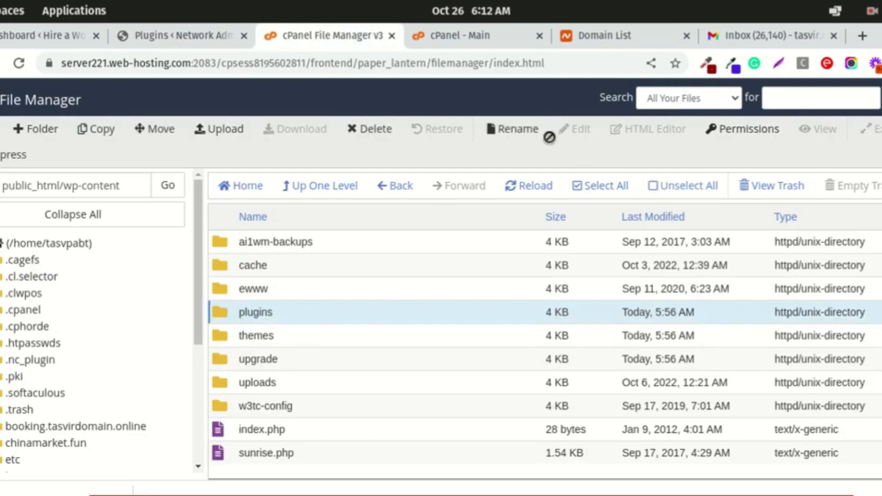
click(528, 131)
click(455, 298)
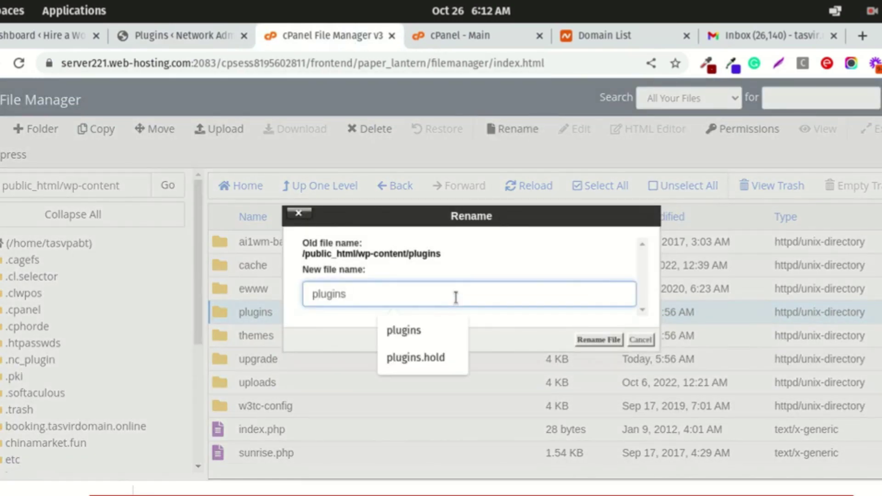
text(.hold)
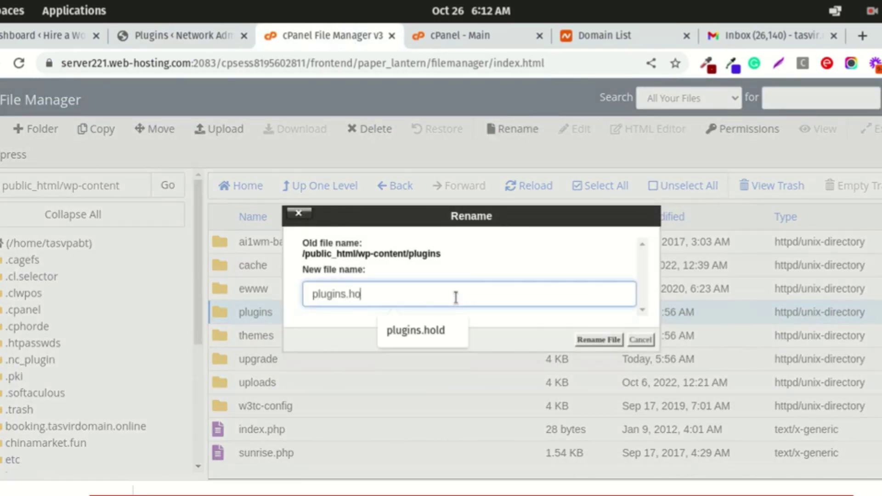
click(599, 340)
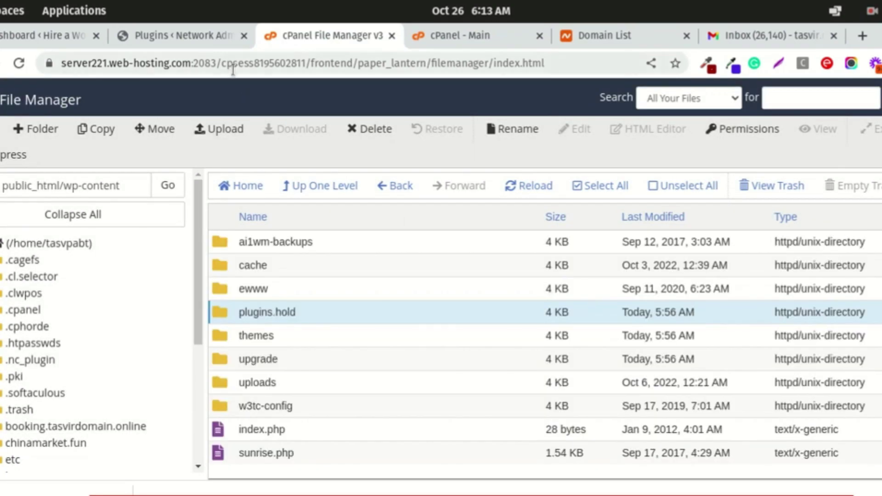
click(184, 37)
click(18, 63)
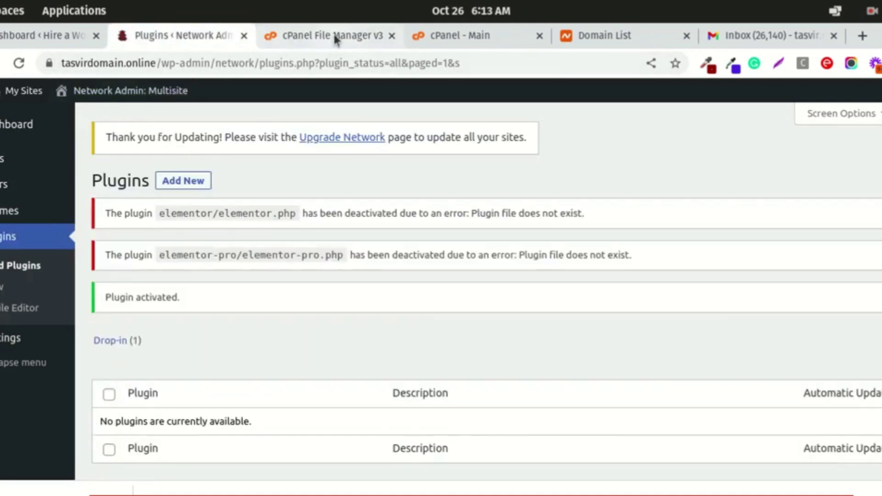
Step: Back in File Manager, rename plugins.hold to plugins again
click(333, 37)
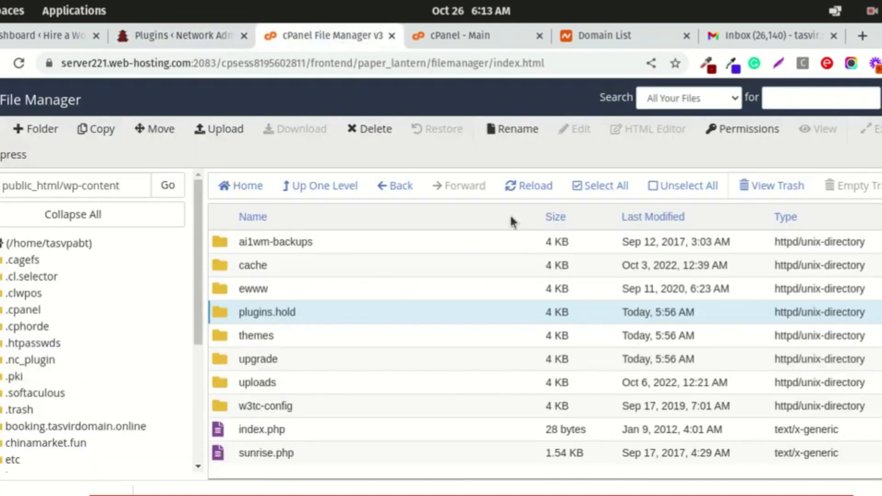
click(510, 128)
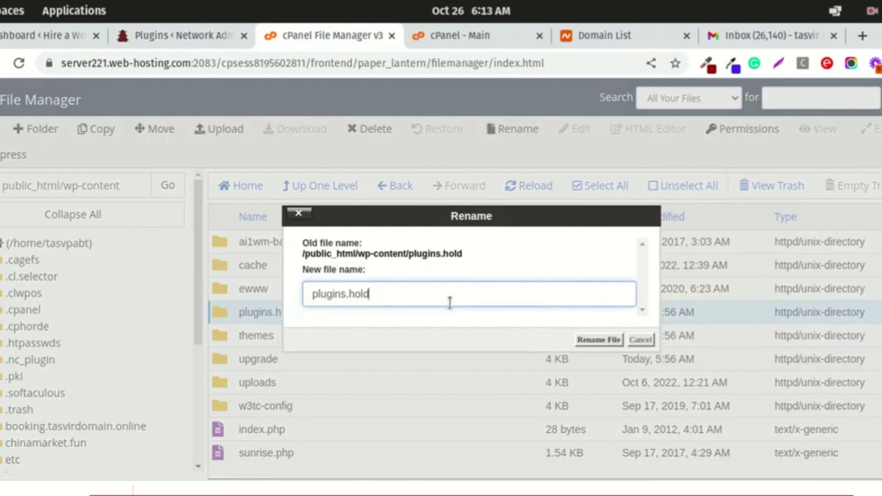
key(BackSpace)
key(BackSpace)
key(BackSpace)
key(BackSpace)
key(BackSpace)
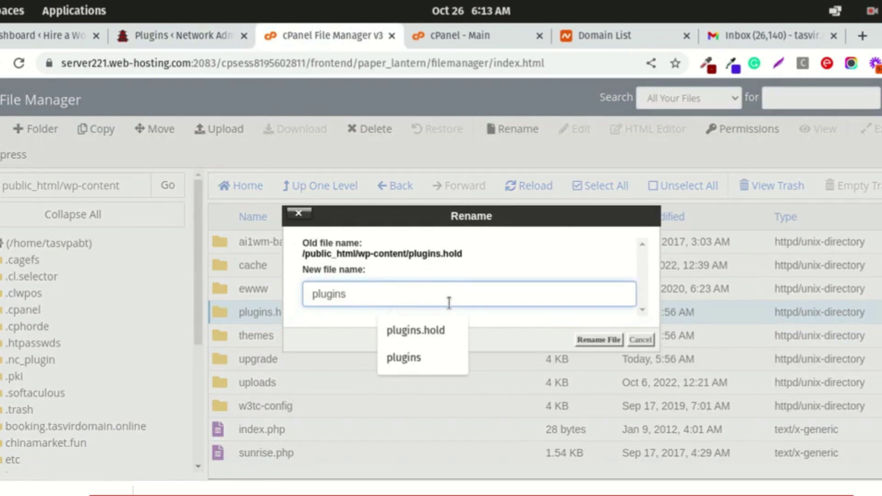
click(606, 340)
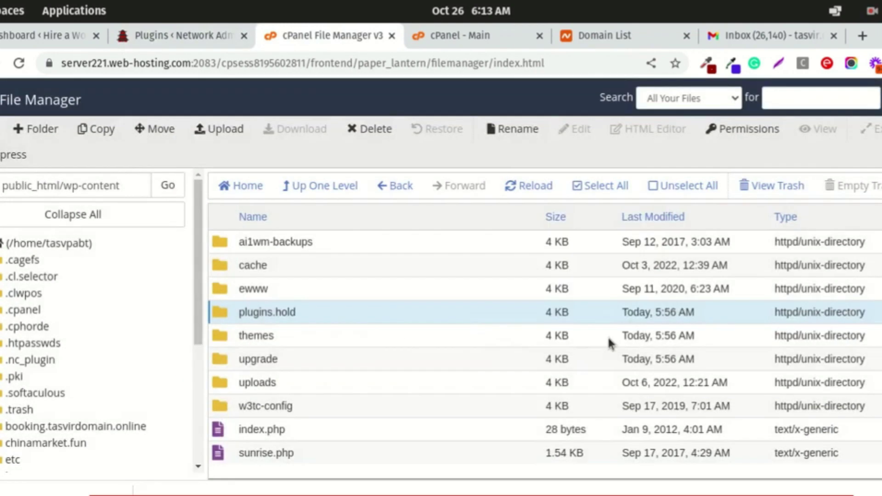
Step: Reload the WordPress network plugins page and review the refreshed list
click(192, 33)
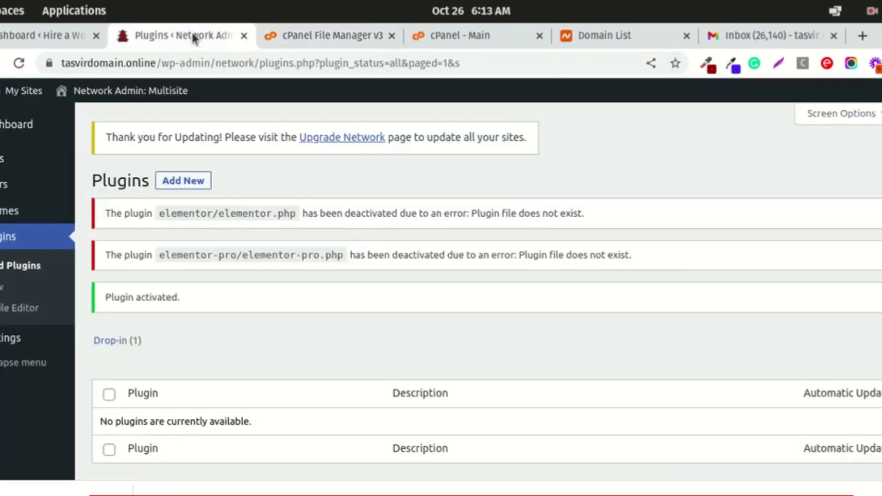
click(17, 65)
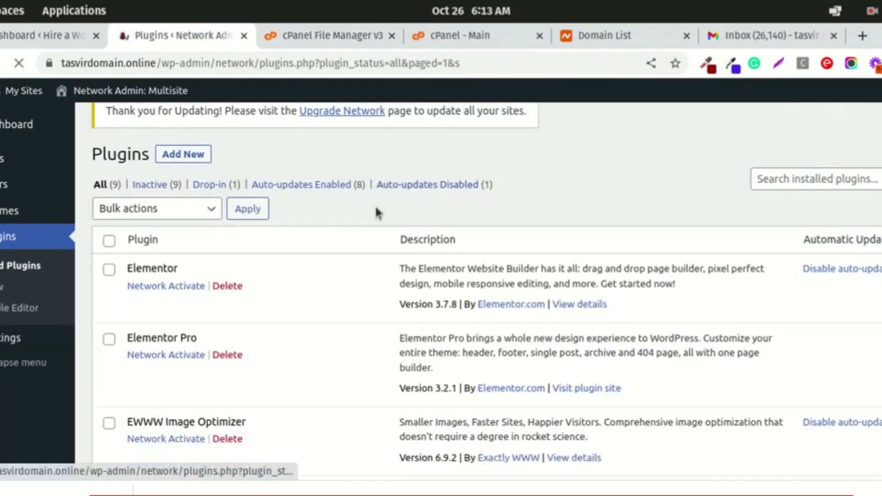
scroll(377, 213, down, 3)
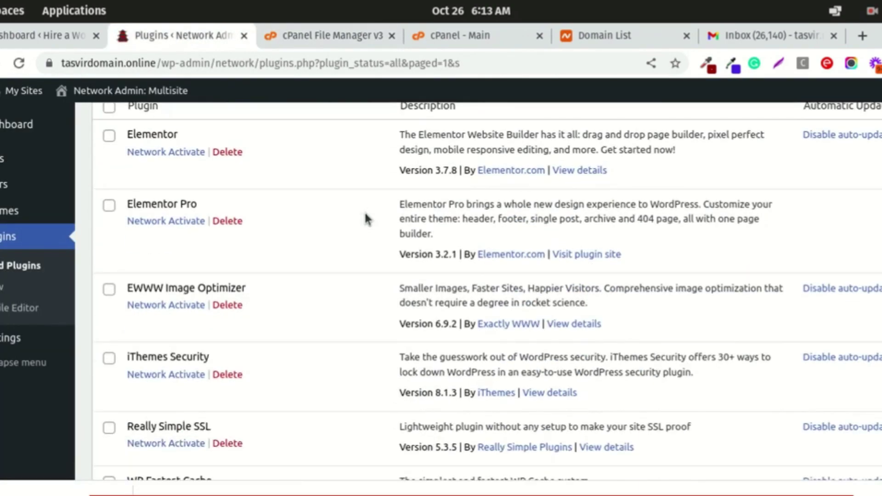
scroll(365, 218, up, 1)
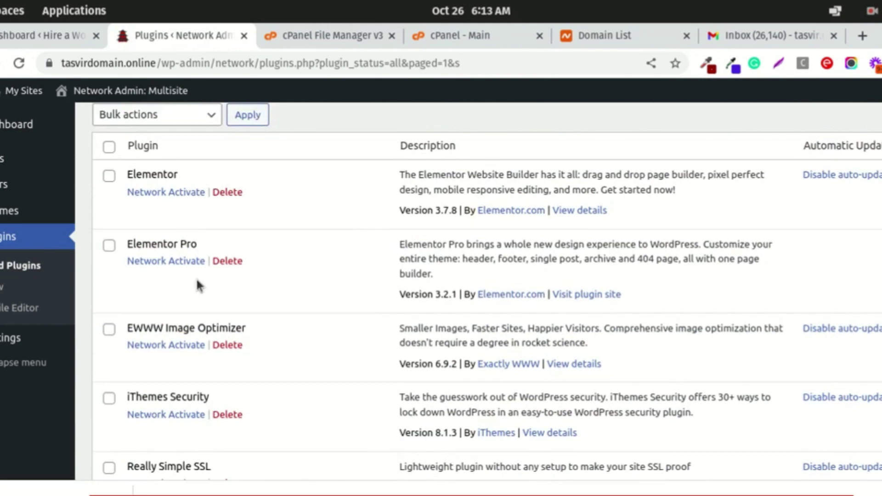
Step: Delete Elementor Pro, confirm the deletion, and check the remaining 8 plugins
click(235, 261)
click(581, 152)
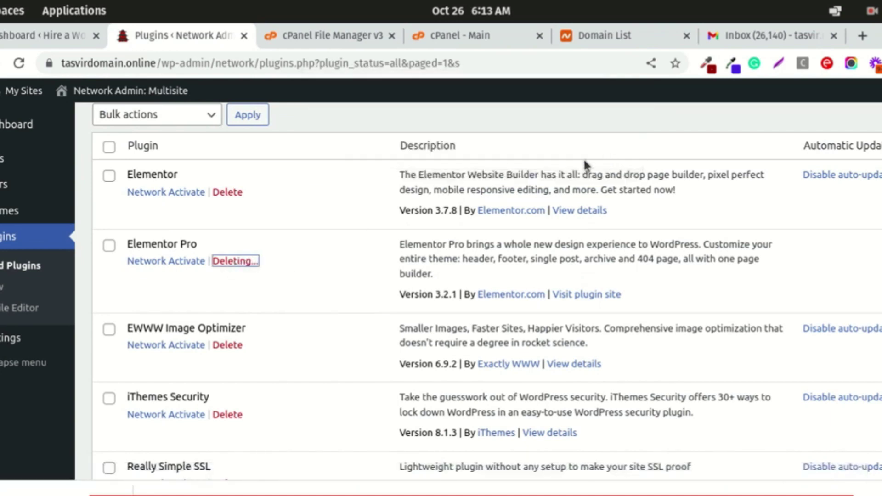
scroll(250, 219, down, 3)
scroll(252, 218, up, 3)
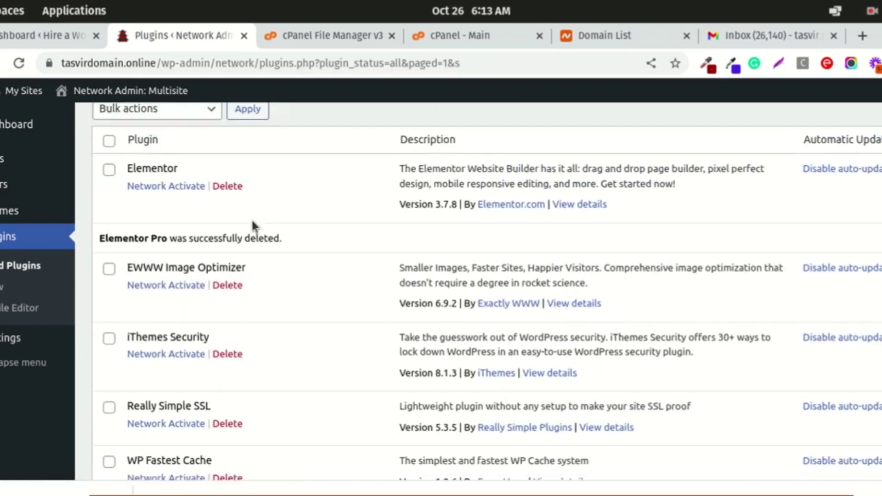
scroll(251, 219, down, 8)
scroll(252, 220, up, 6)
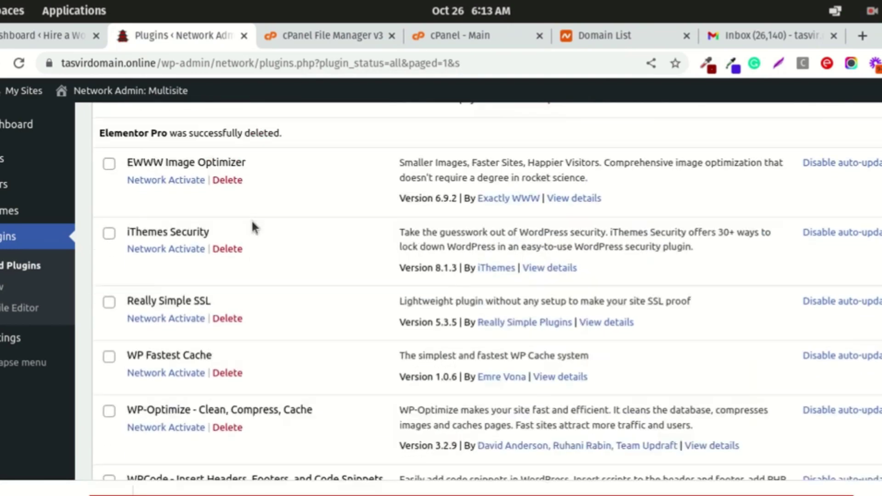
scroll(252, 224, up, 5)
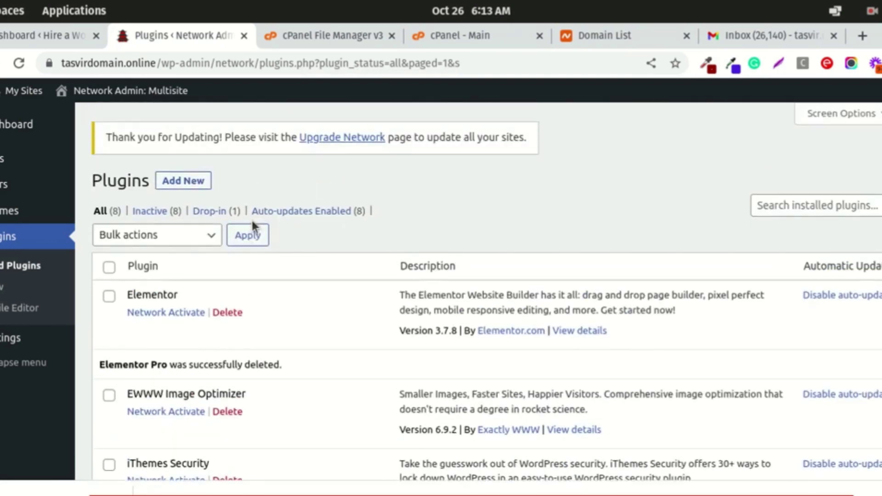
scroll(345, 182, down, 2)
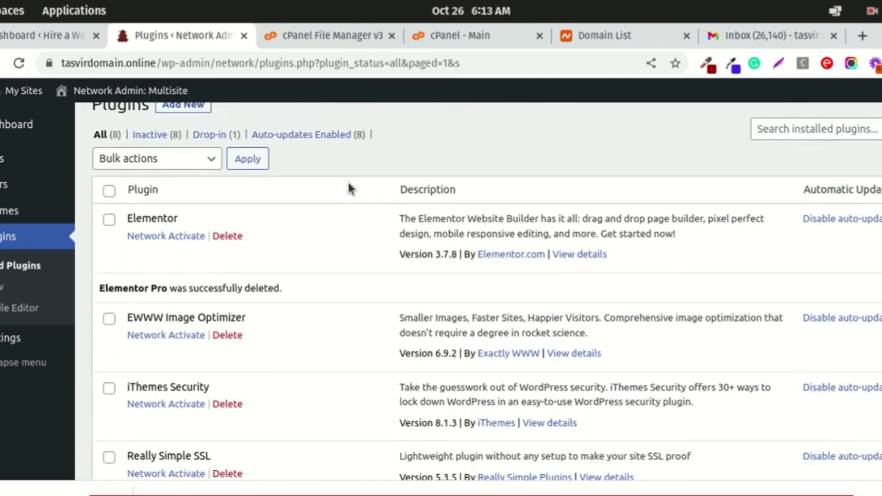
Step: Network-activate Elementor, EWWW Image Optimizer and Really Simple SSL, one at a time
click(166, 233)
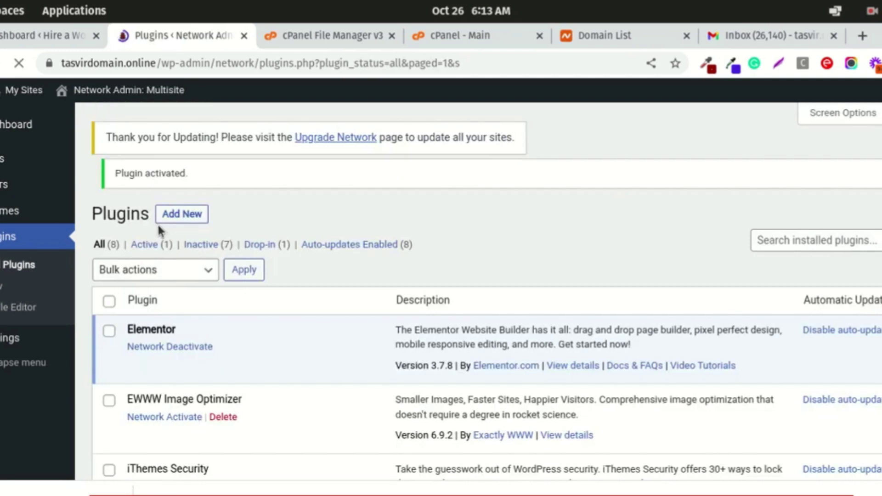
scroll(173, 364, down, 4)
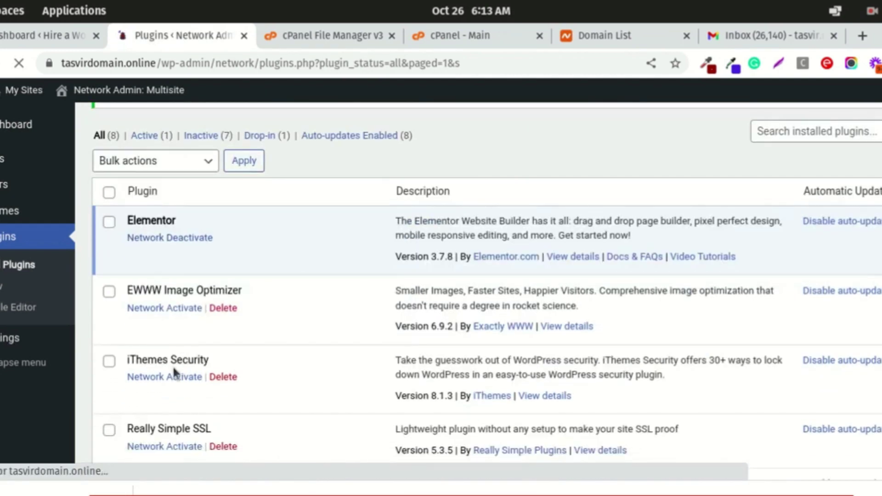
click(169, 268)
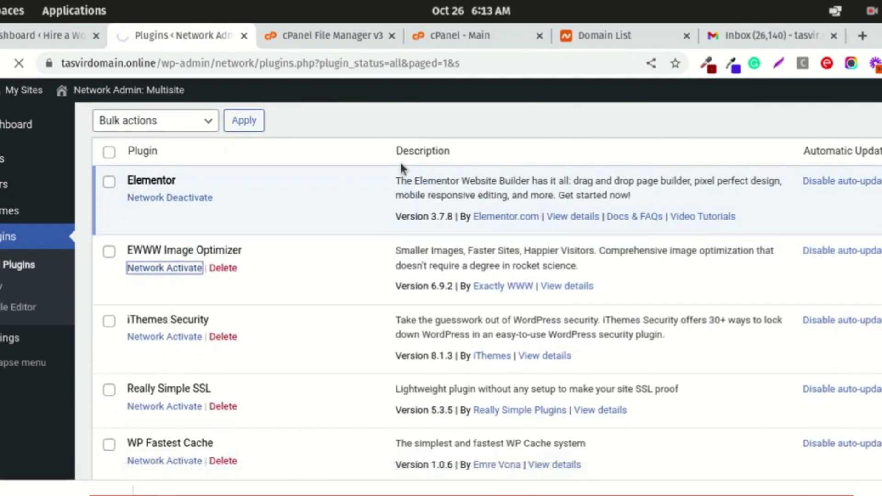
scroll(400, 169, down, 6)
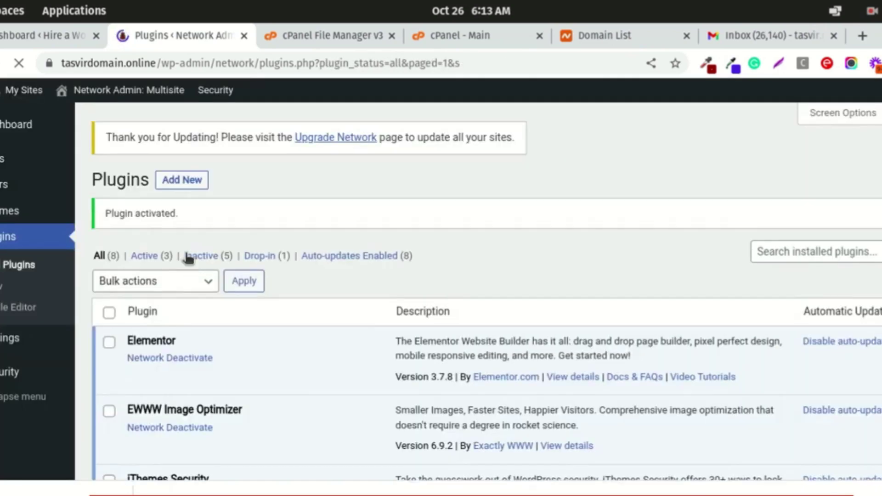
scroll(185, 261, down, 6)
scroll(184, 251, down, 1)
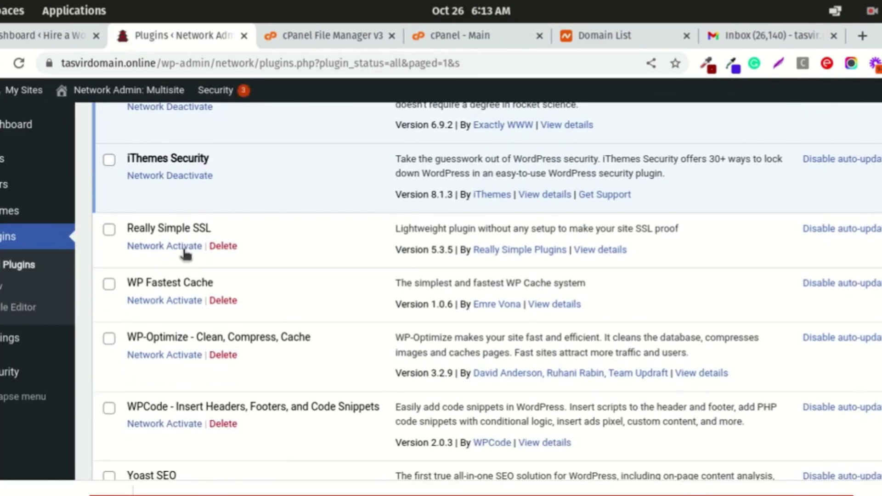
click(183, 247)
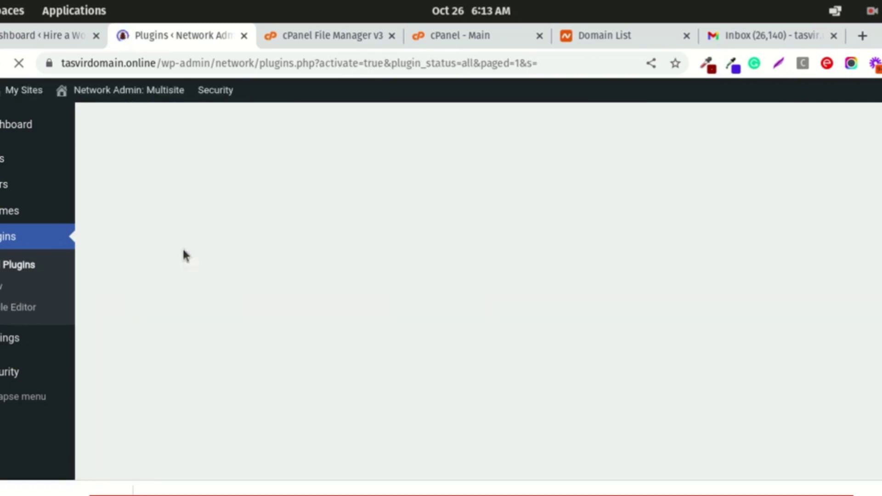
Step: Network-activate WP Fastest Cache and then WP-Optimize
scroll(184, 250, down, 2)
scroll(185, 252, down, 8)
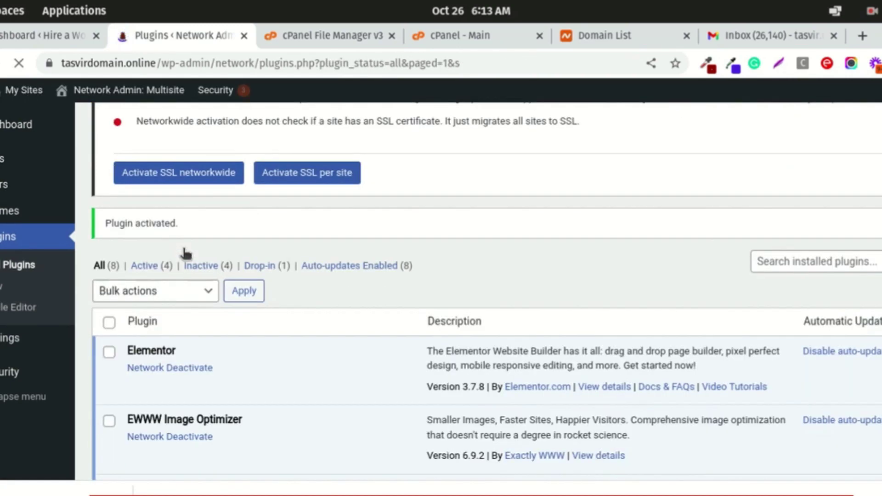
scroll(186, 251, down, 2)
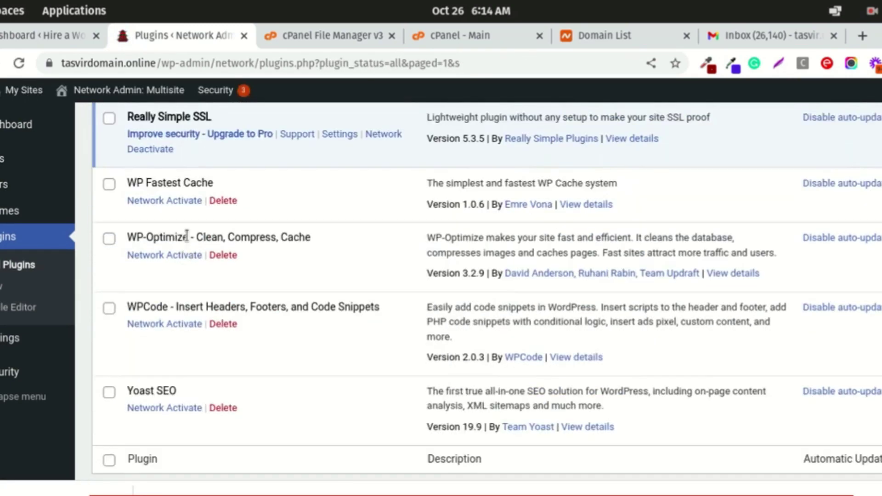
click(185, 204)
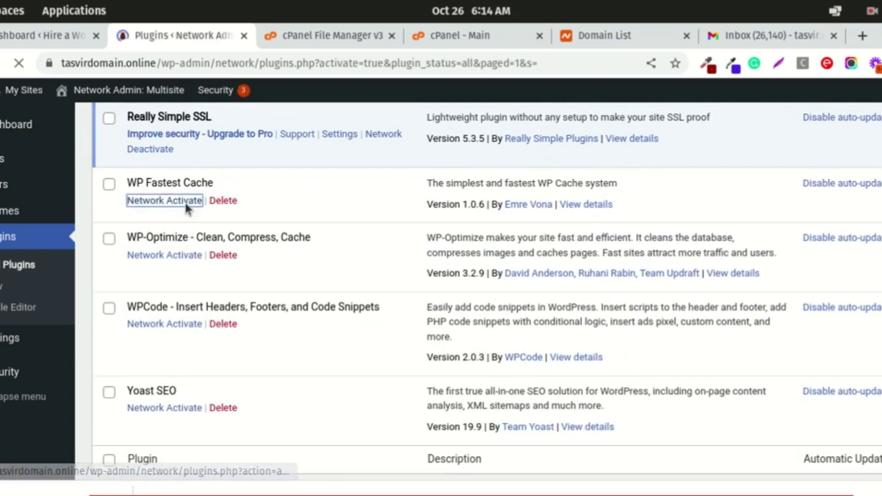
scroll(187, 207, down, 7)
scroll(186, 206, down, 10)
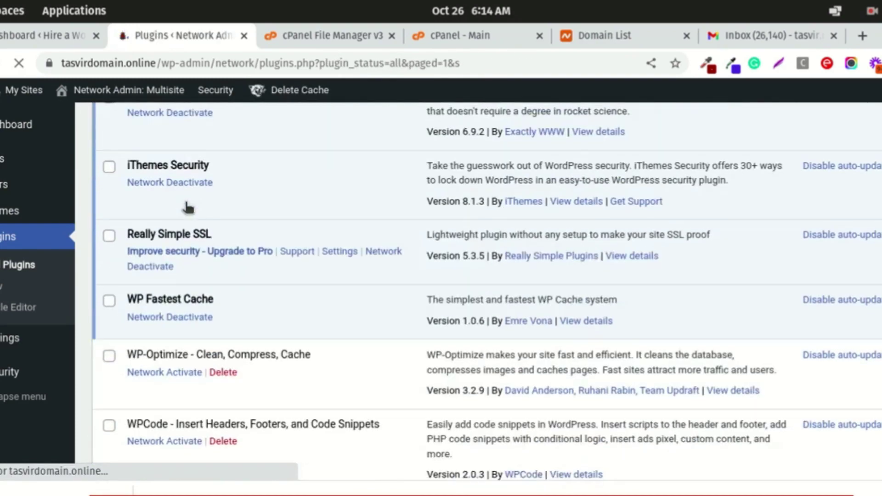
click(190, 176)
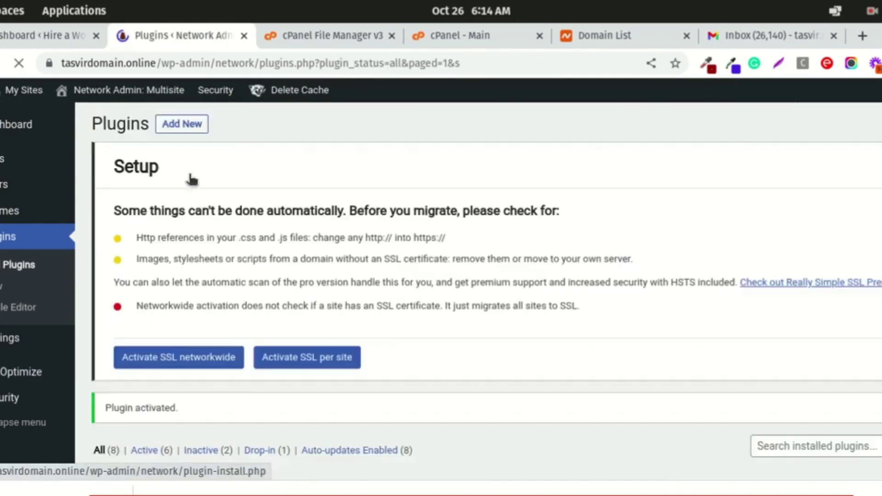
Step: Network-activate WPCode and Yoast SEO, each confirmed as 'Plugin activated'
scroll(191, 178, down, 15)
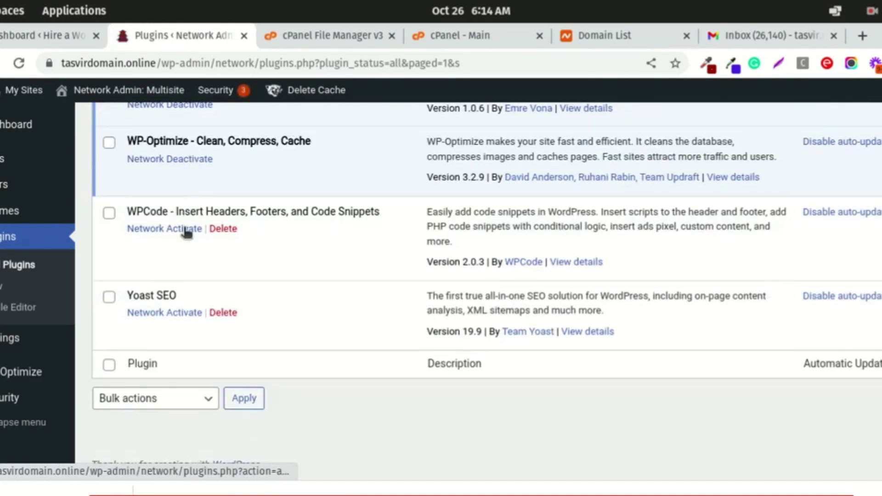
click(185, 230)
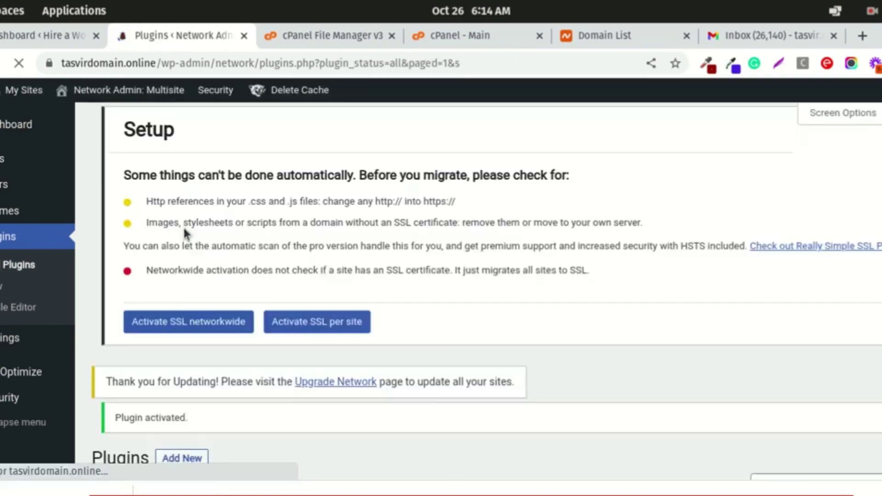
scroll(183, 228, down, 12)
scroll(186, 230, down, 4)
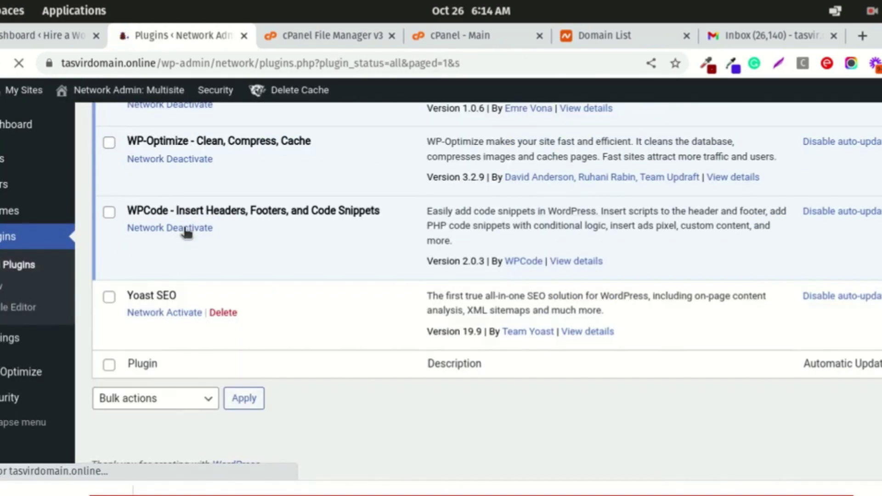
click(156, 313)
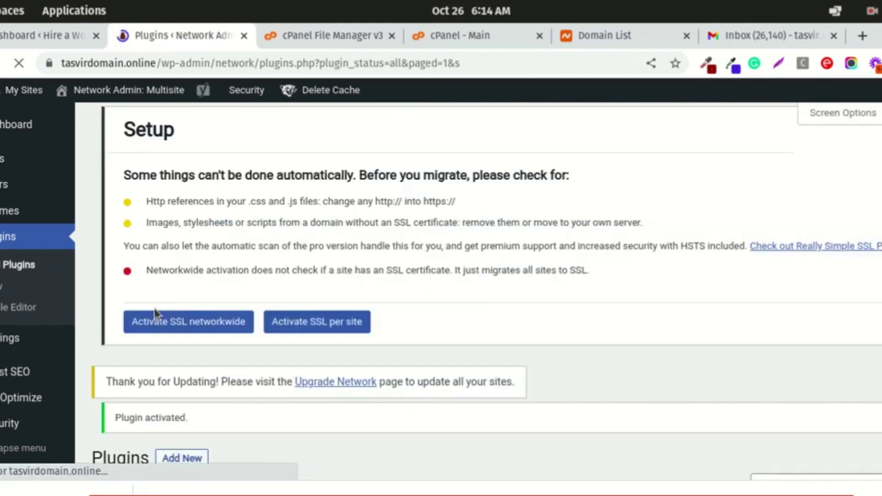
scroll(211, 244, down, 15)
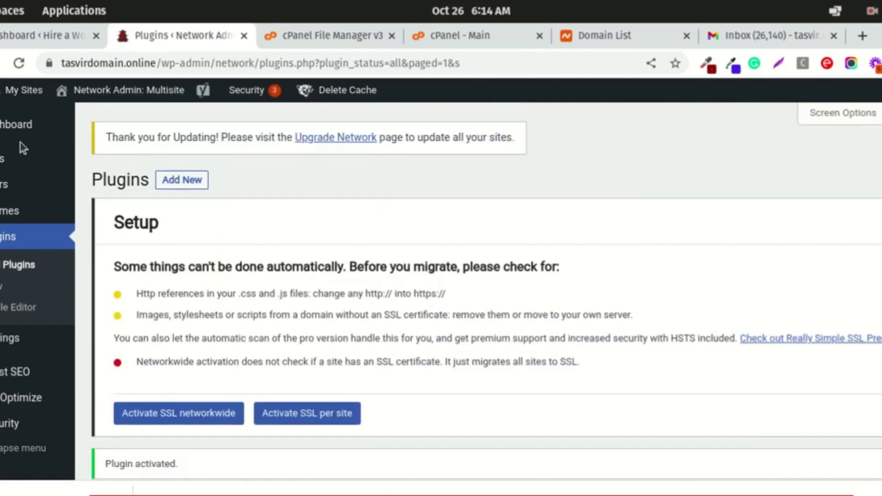
Step: Reload the Dashboard tab, which still shows 'There has been a critical error on this website'
click(10, 39)
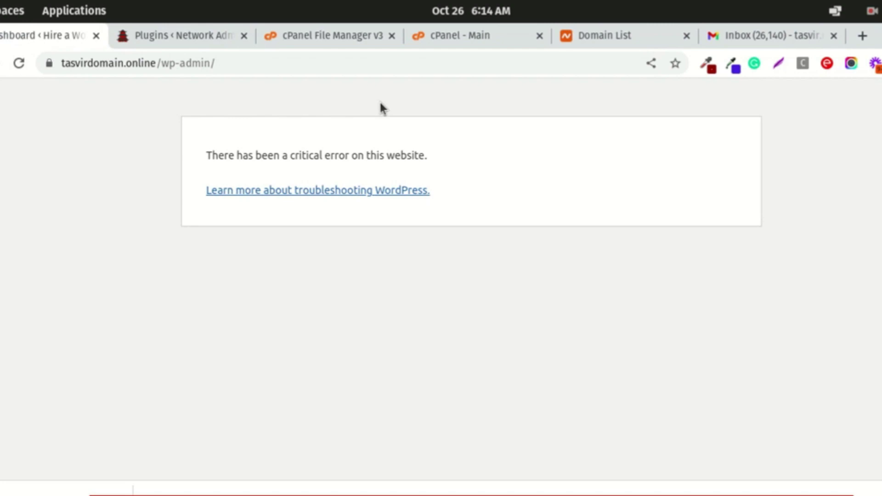
click(20, 67)
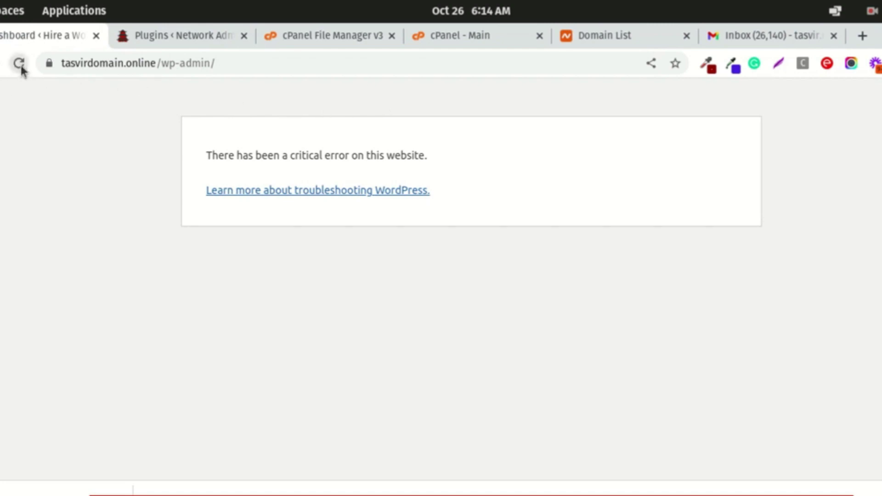